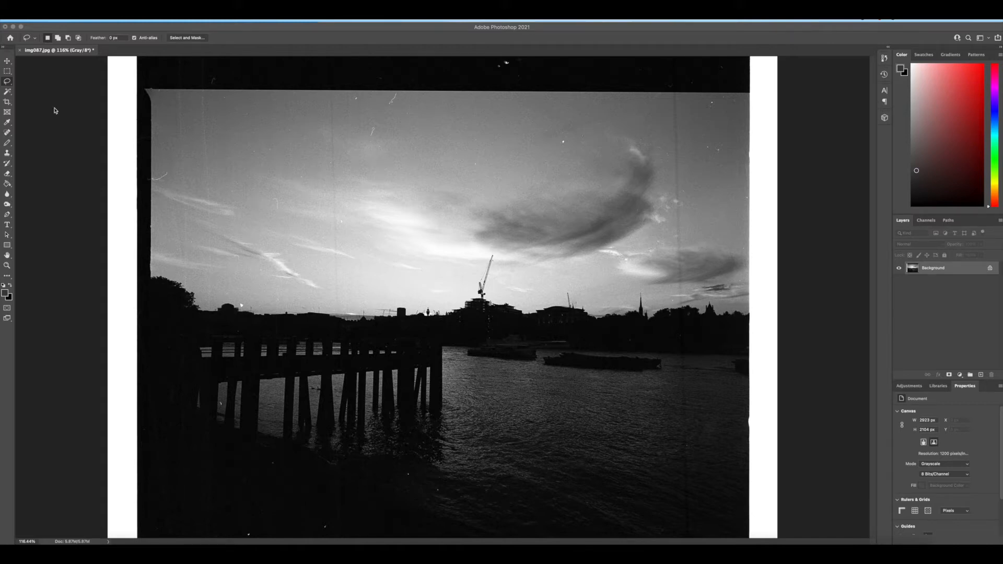
# Lasso the sky down to just below the skyline and feather the selection by 70 pixels.
pyautogui.click(9, 83)
pyautogui.moveTo(744, 330)
pyautogui.mouseDown()
pyautogui.moveTo(499, 323)
pyautogui.moveTo(231, 332)
pyautogui.moveTo(174, 320)
pyautogui.moveTo(141, 275)
pyautogui.moveTo(128, 137)
pyautogui.moveTo(138, 54)
pyautogui.moveTo(177, 42)
pyautogui.moveTo(386, 66)
pyautogui.moveTo(699, 72)
pyautogui.moveTo(794, 89)
pyautogui.moveTo(799, 326)
pyautogui.mouseUp()
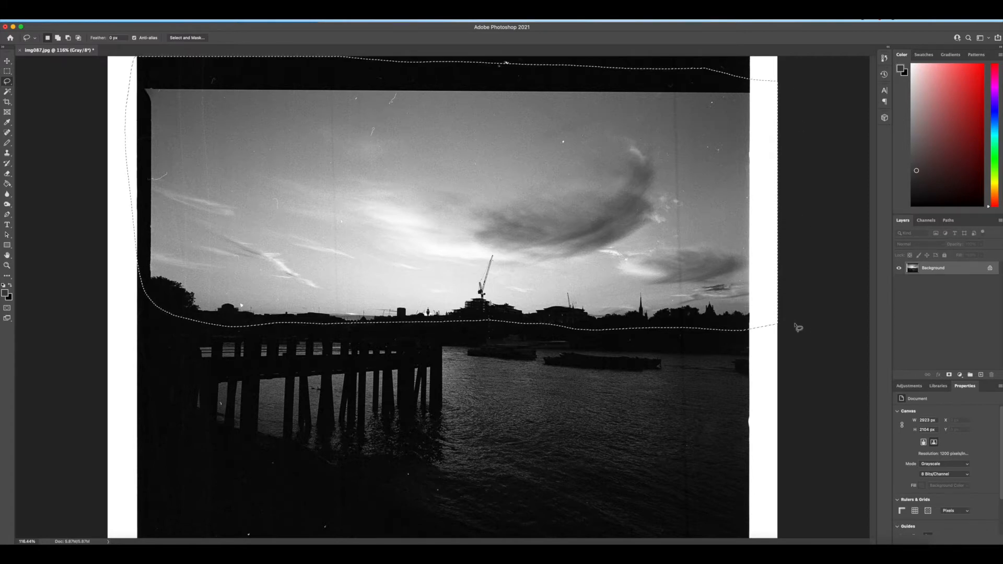
pyautogui.click(186, 20)
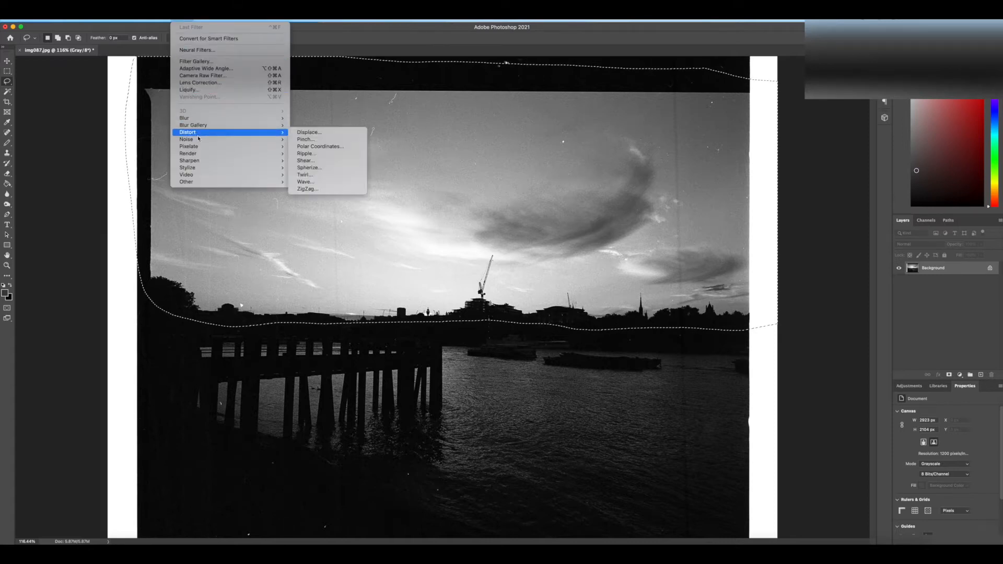
pyautogui.moveTo(162, 19)
pyautogui.moveTo(230, 132)
pyautogui.click(274, 161)
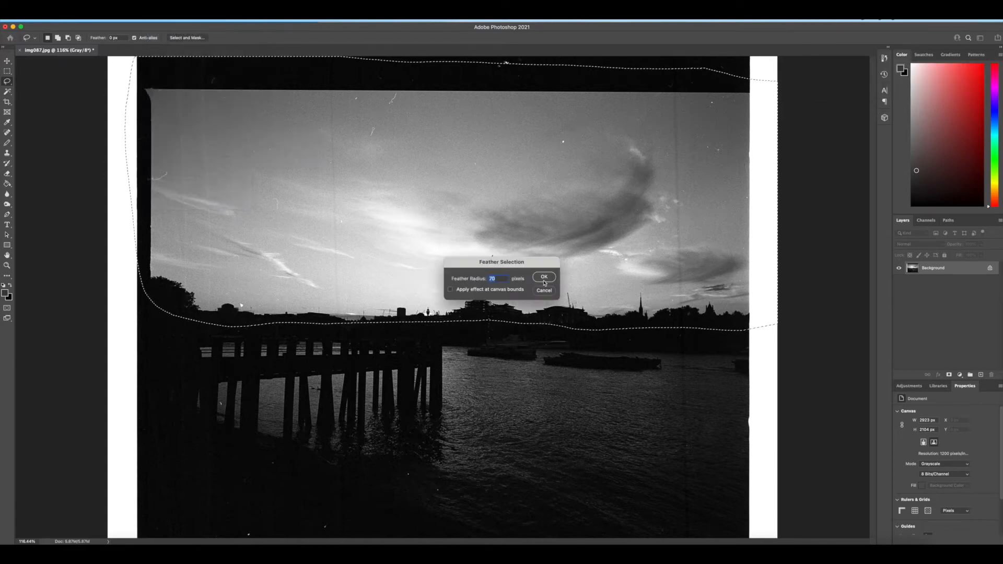
pyautogui.click(544, 277)
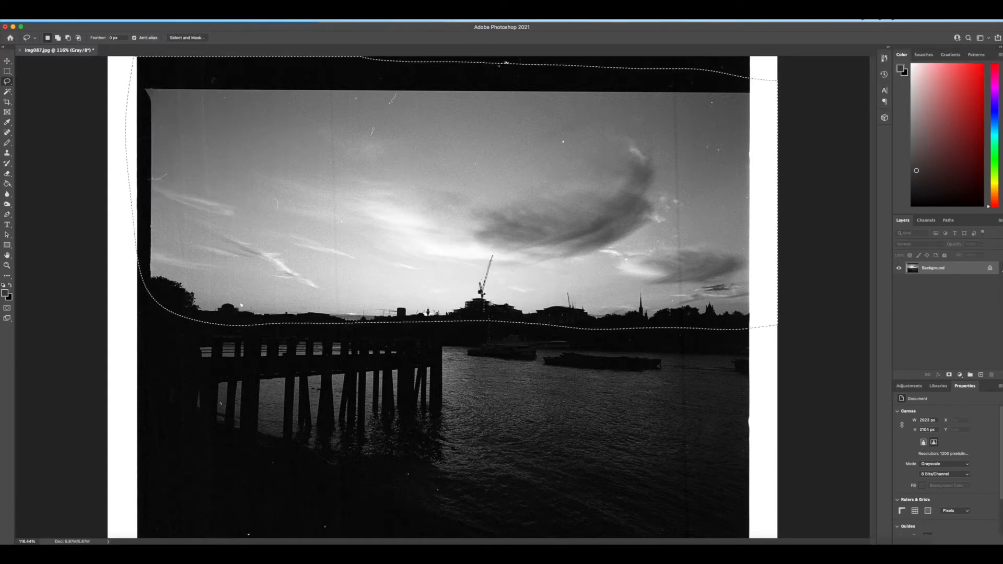
# Darken the selected sky with Levels, using a black input of 24 and a midtone of about 0.48.
pyautogui.press('super+l')
pyautogui.moveTo(882, 264); pyautogui.dragTo(898, 265)
pyautogui.moveTo(833, 265); pyautogui.dragTo(842, 265)
pyautogui.moveTo(905, 267); pyautogui.dragTo(909, 267)
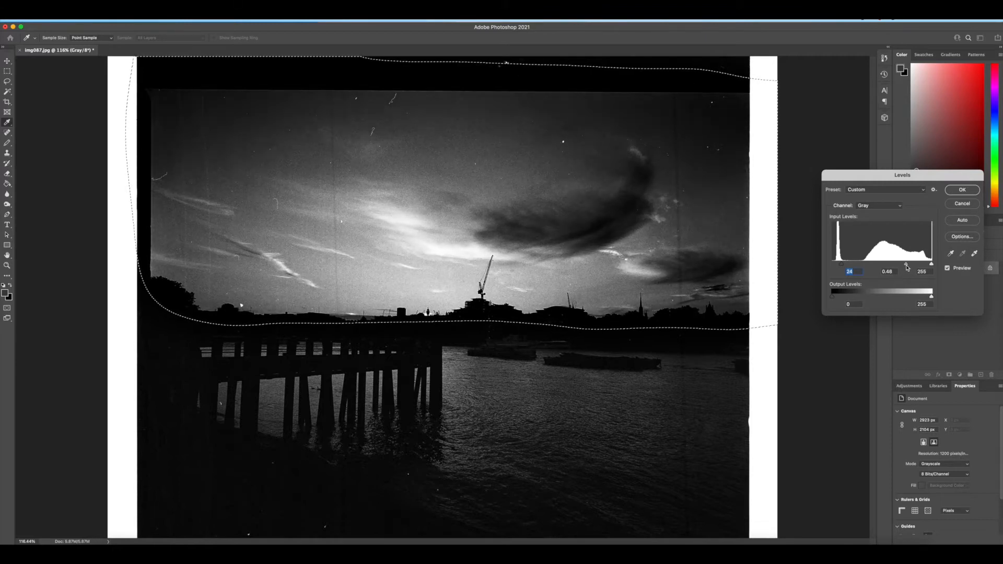
pyautogui.press('Tab')
pyautogui.click(965, 189)
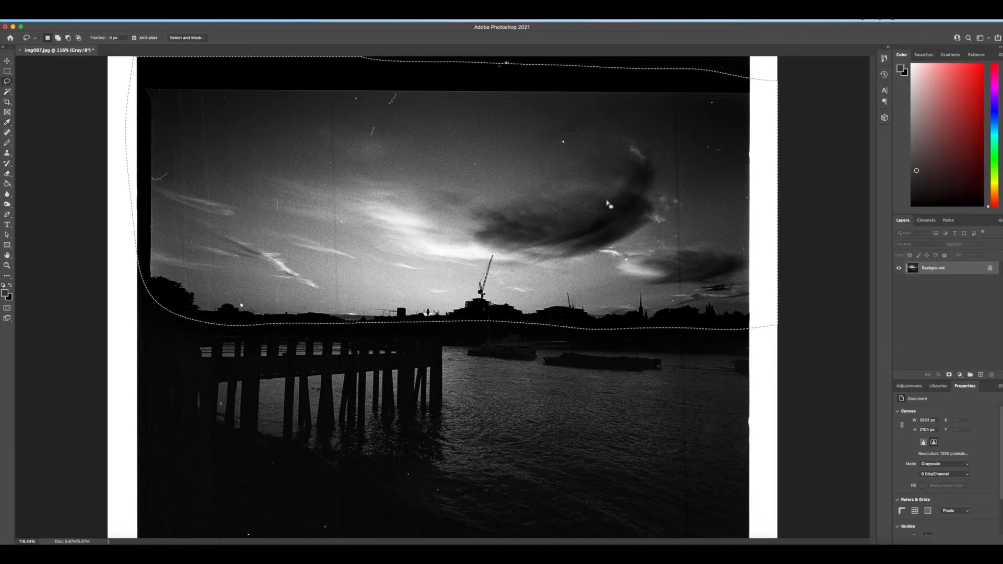
# Invert the selection, hide its outline and brighten the foreground with Levels at about 19, 1.46 and 85.
pyautogui.click(162, 21)
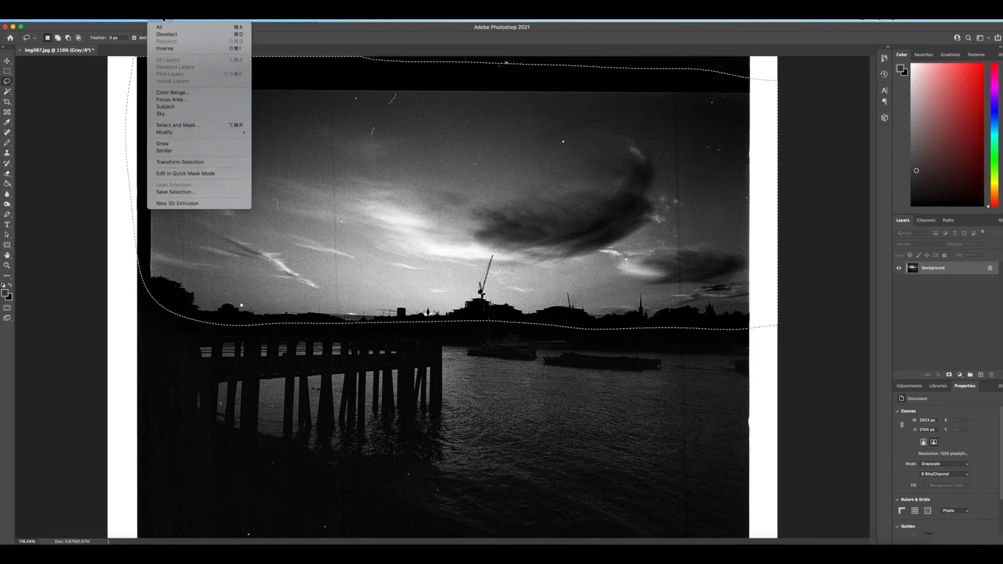
pyautogui.click(166, 48)
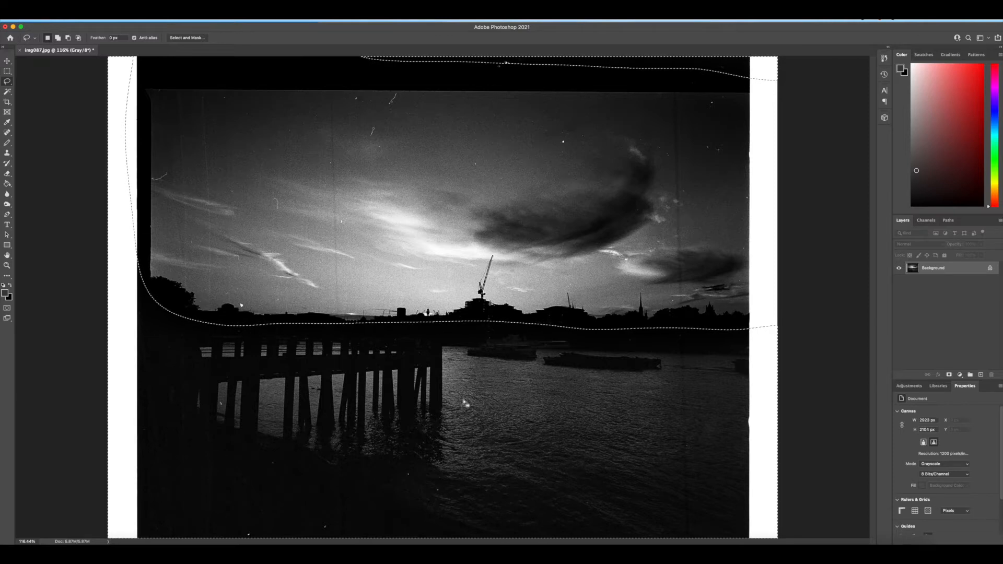
pyautogui.hotkey('ctrl', 'd')
pyautogui.hotkey('ctrl', 'l')
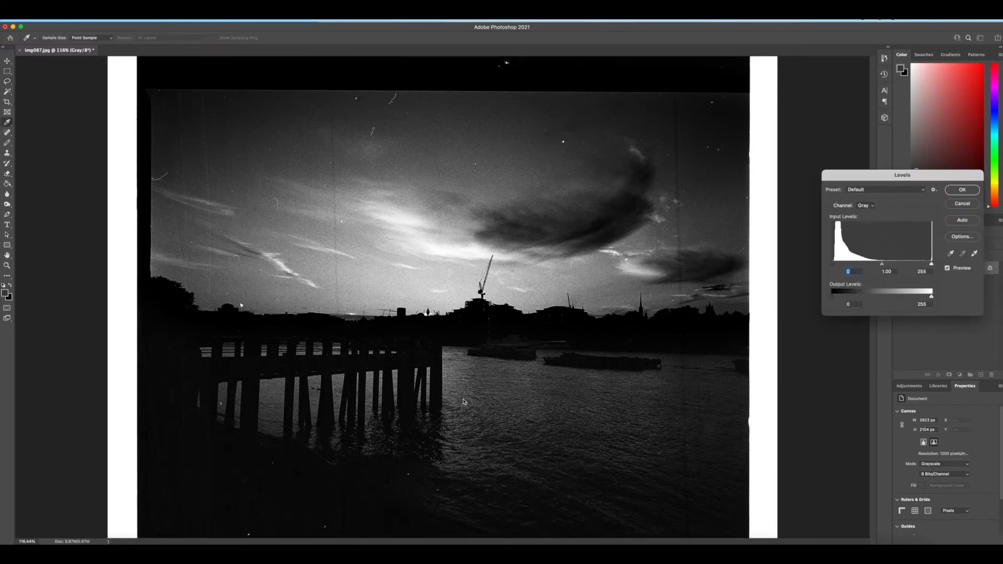
pyautogui.moveTo(929, 265); pyautogui.dragTo(840, 267)
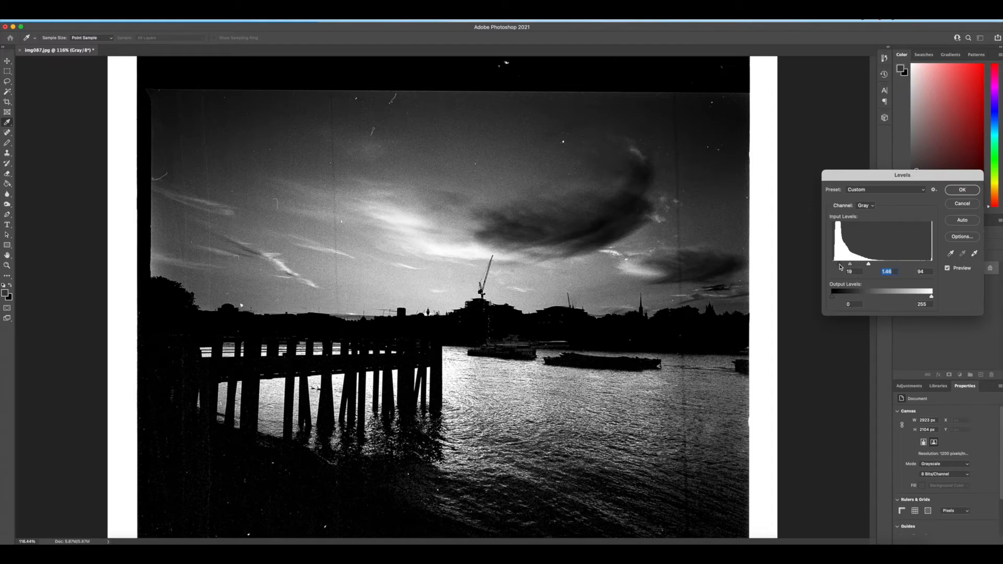
pyautogui.click(840, 267)
pyautogui.moveTo(868, 265); pyautogui.dragTo(863, 266)
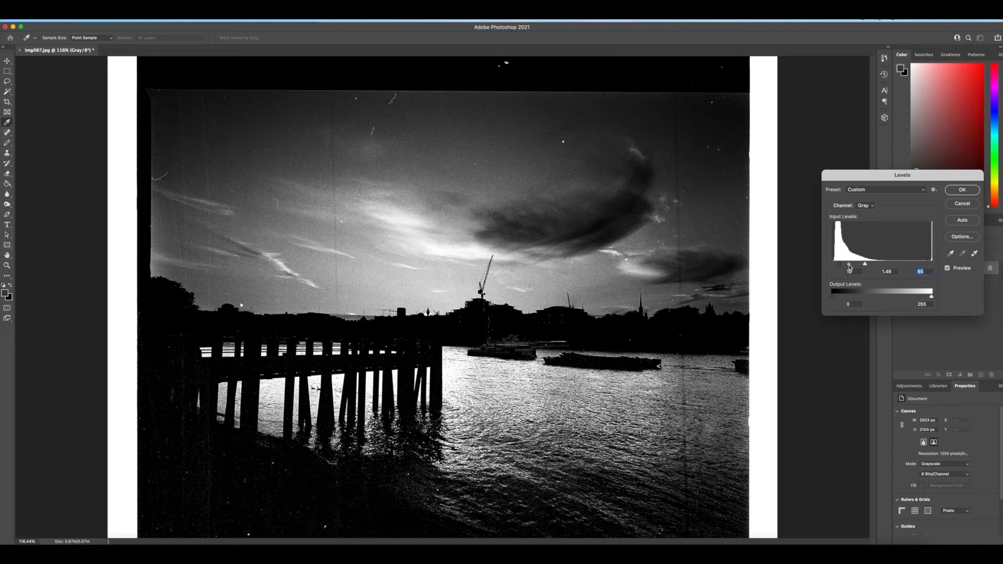
pyautogui.press('Return')
pyautogui.press('l')
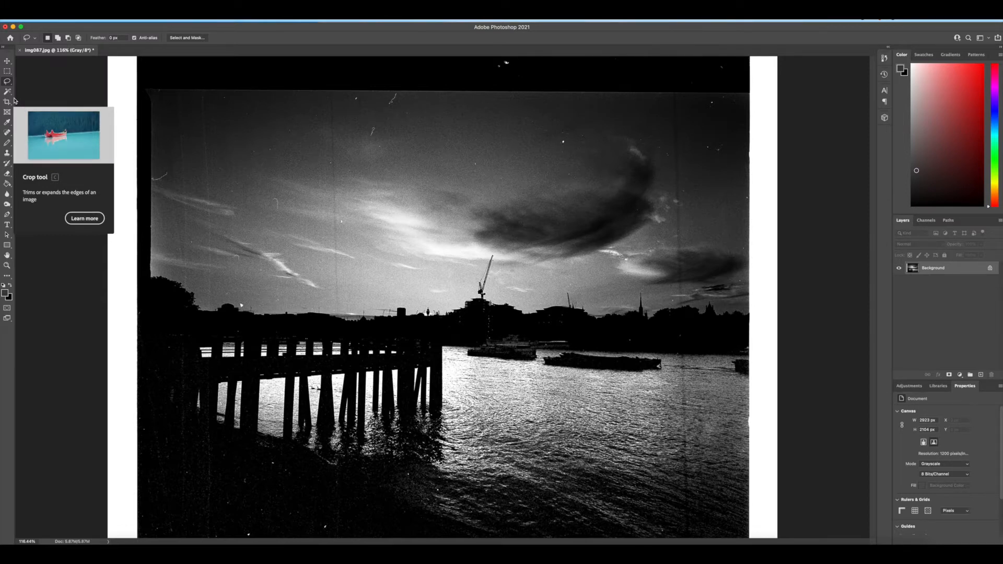
# Clone out the vertical line through the sky and river on the photo's right side with a 63 px Clone Stamp at 23% hardness.
pyautogui.click(8, 154)
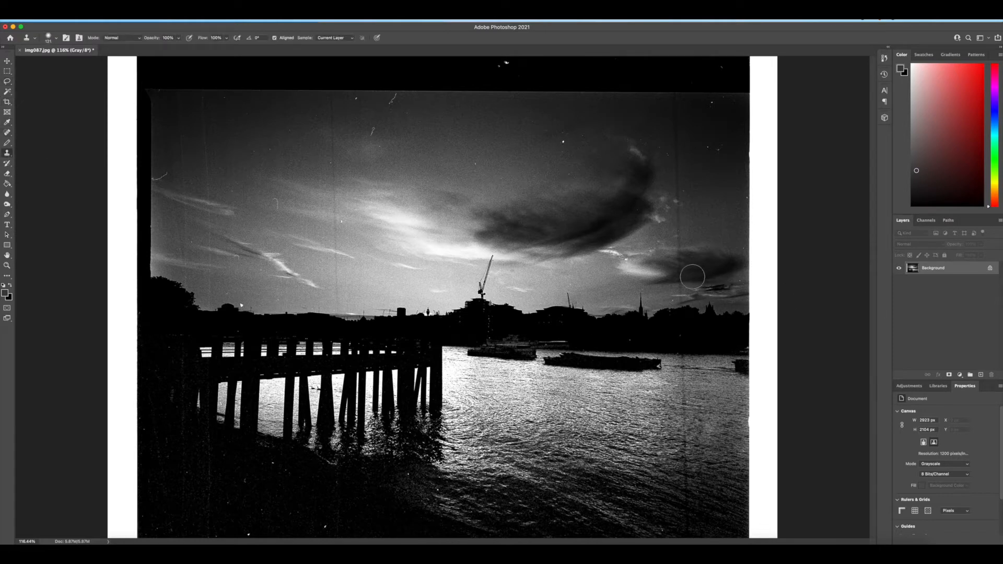
pyautogui.click(56, 39)
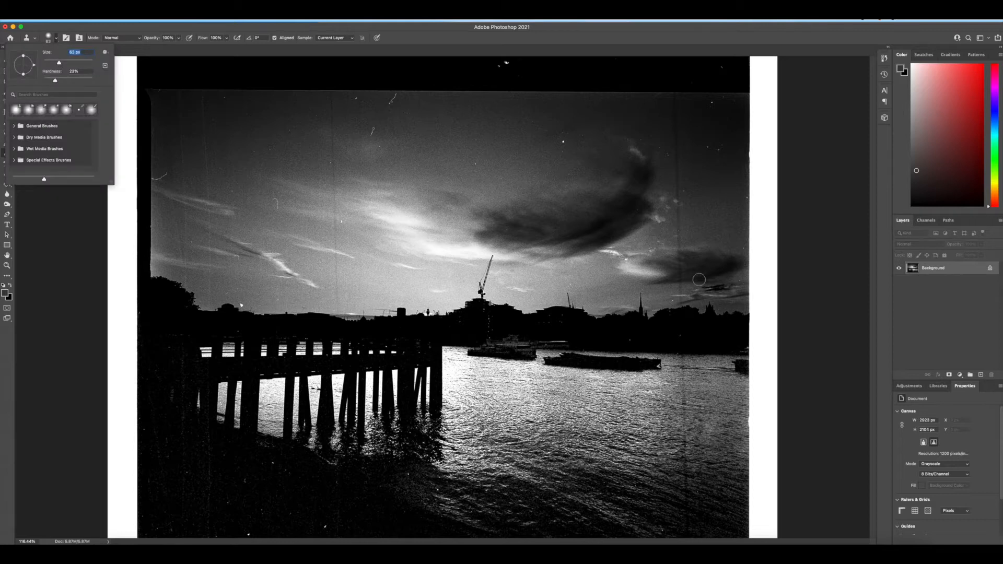
pyautogui.click(685, 278)
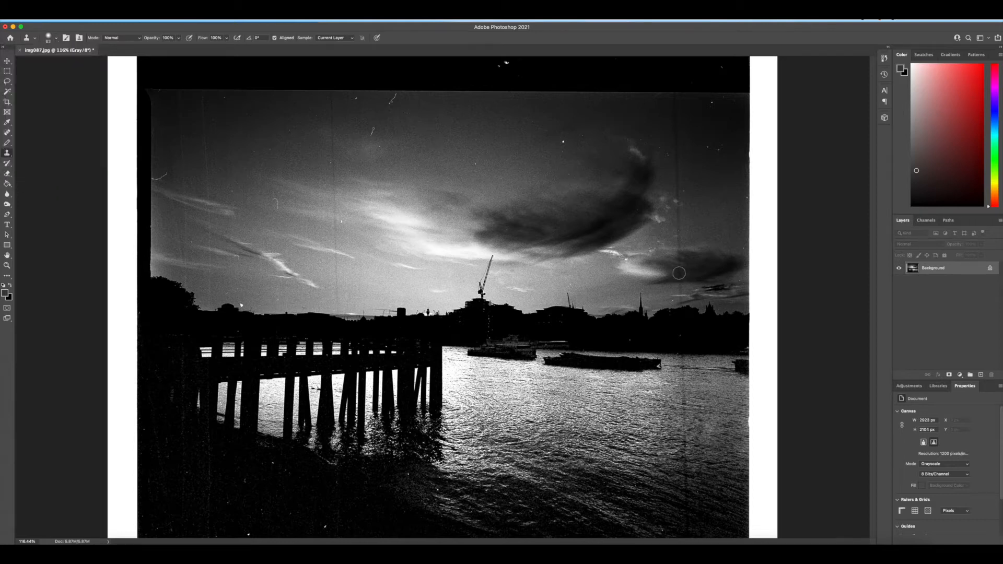
pyautogui.click(7, 81)
pyautogui.click(7, 204)
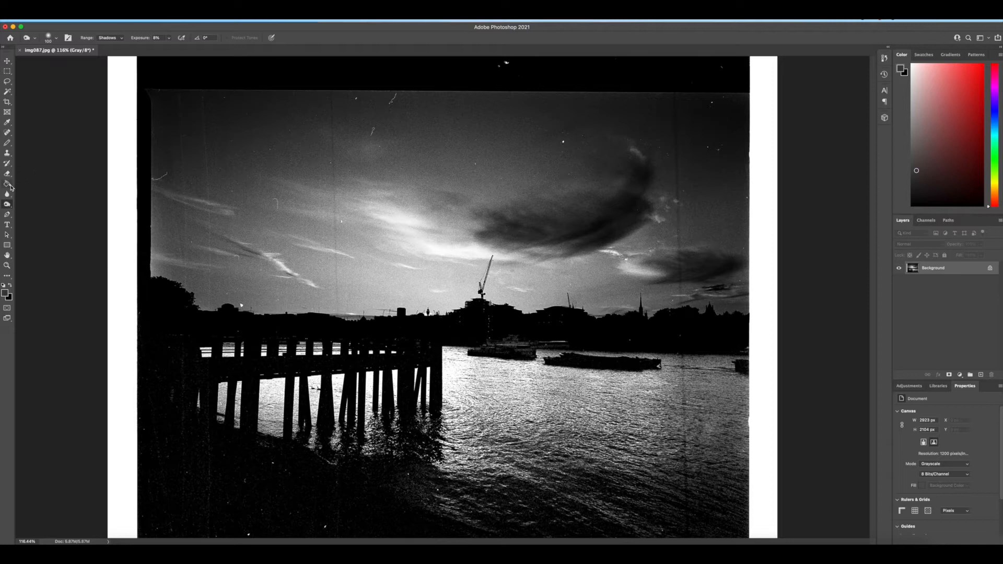
pyautogui.click(8, 155)
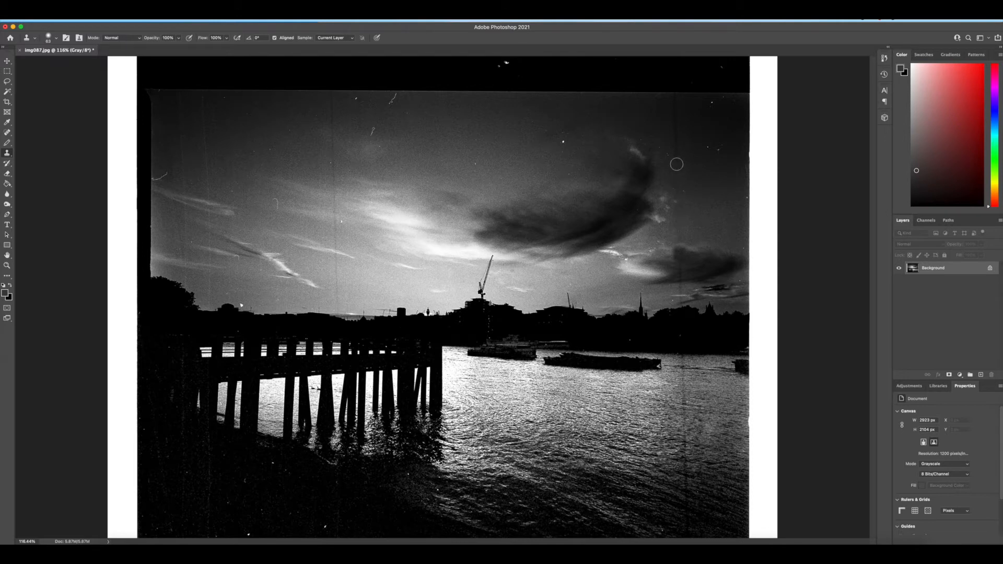
pyautogui.moveTo(677, 151); pyautogui.dragTo(676, 97)
pyautogui.moveTo(685, 400); pyautogui.dragTo(687, 464)
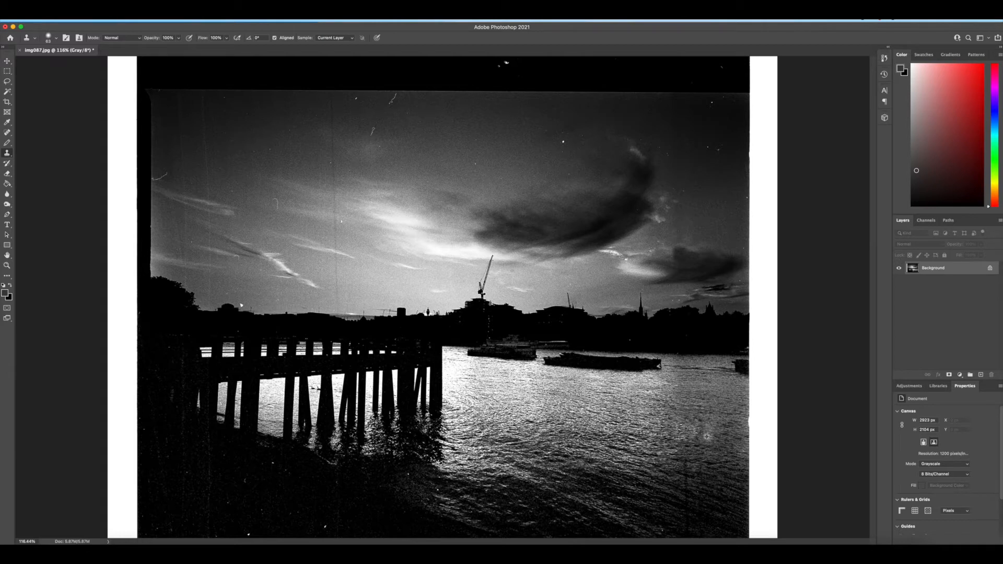
pyautogui.keyDown('alt'); pyautogui.click(674, 471); pyautogui.keyUp('alt')
pyautogui.moveTo(685, 476); pyautogui.dragTo(685, 466)
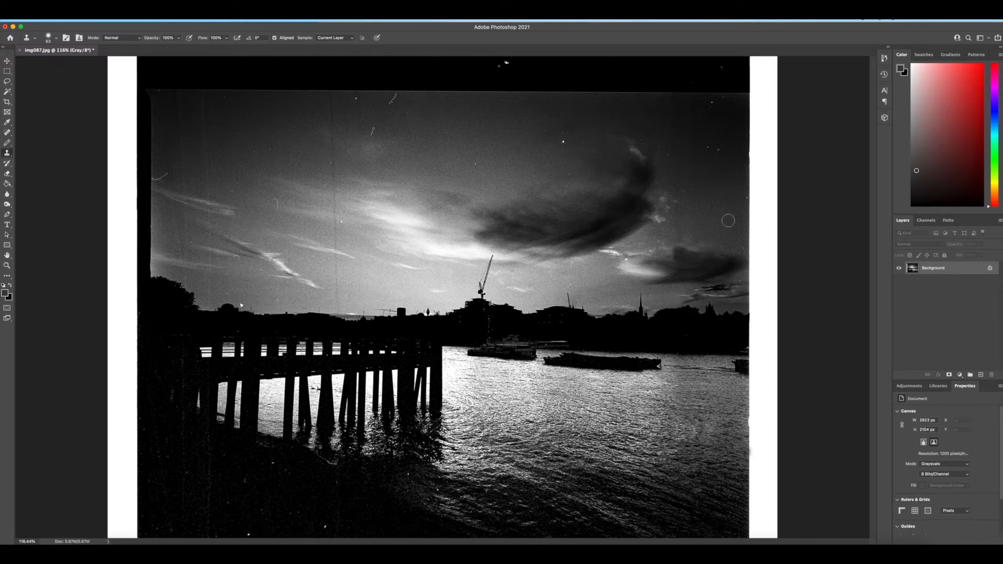
# Clone out the white dust specks and scratches across the sky, undoing the stray dark dab above the crane.
pyautogui.click(744, 200)
pyautogui.click(719, 150)
pyautogui.keyDown('alt'); pyautogui.click(682, 155); pyautogui.keyUp('alt')
pyautogui.click(669, 155)
pyautogui.click(563, 140)
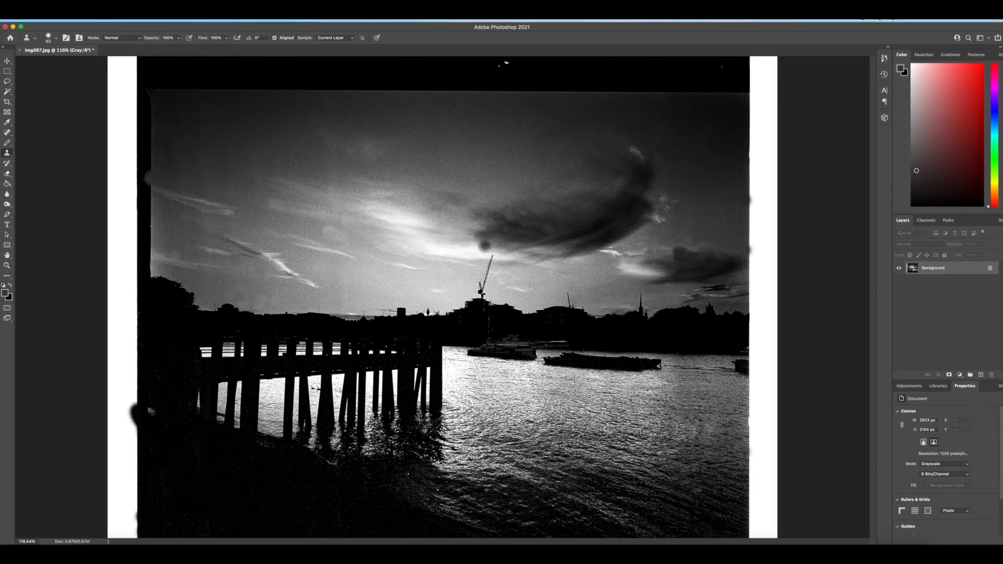
pyautogui.press('super+z')
# Retouch the cloud streaks left of the crane with cloned sky texture, undoing misplaced dabs.
pyautogui.keyDown('alt'); pyautogui.click(286, 237); pyautogui.keyUp('alt')
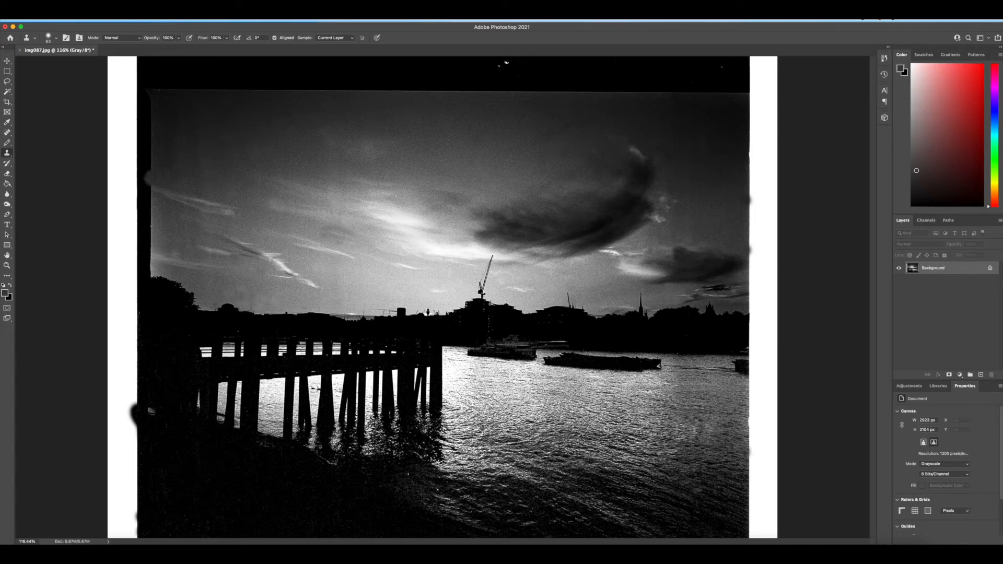
pyautogui.press('super+z')
pyautogui.click(345, 206)
pyautogui.click(336, 229)
pyautogui.click(328, 236)
pyautogui.click(333, 240)
pyautogui.click(337, 241)
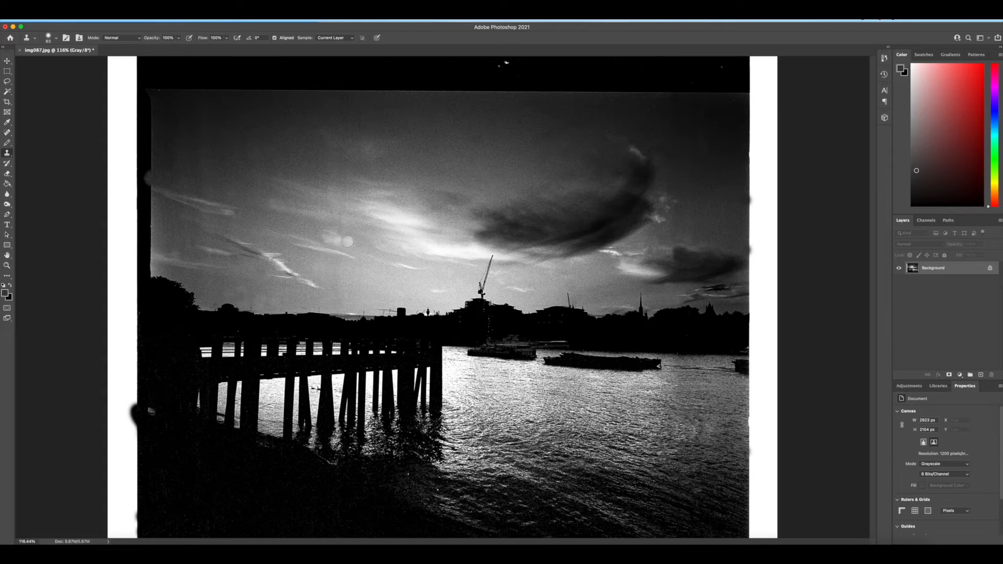
pyautogui.moveTo(348, 242); pyautogui.dragTo(406, 243)
pyautogui.press('super+z')
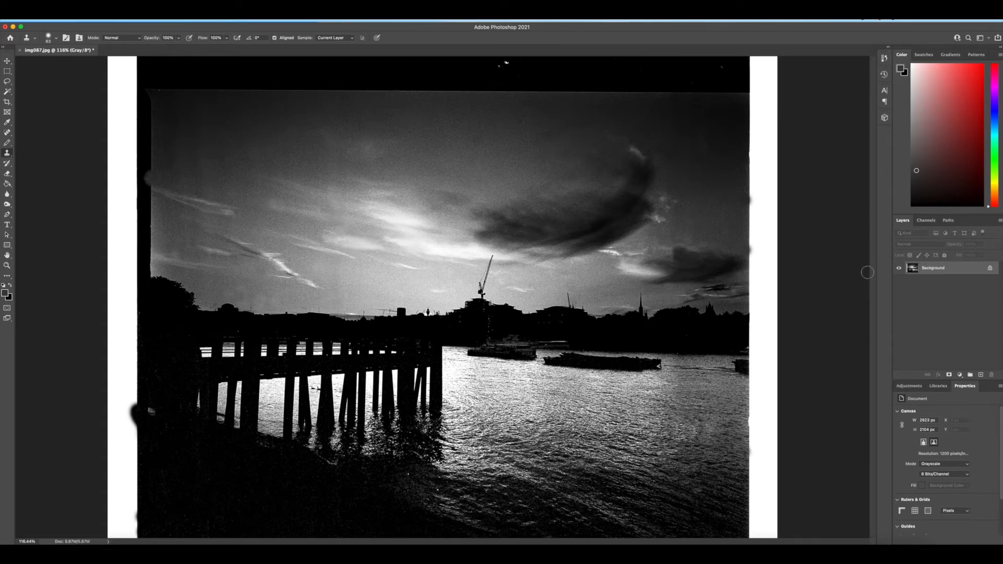
# Fit a 16:9 crop frame inside the photo so it excludes the white side borders and black film edge.
pyautogui.click(8, 103)
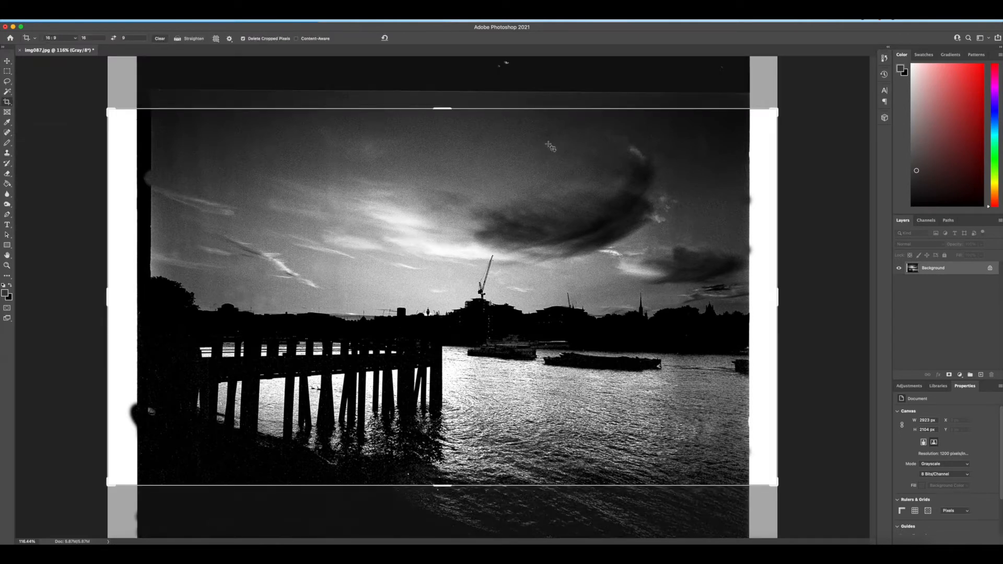
pyautogui.moveTo(775, 111); pyautogui.dragTo(757, 113)
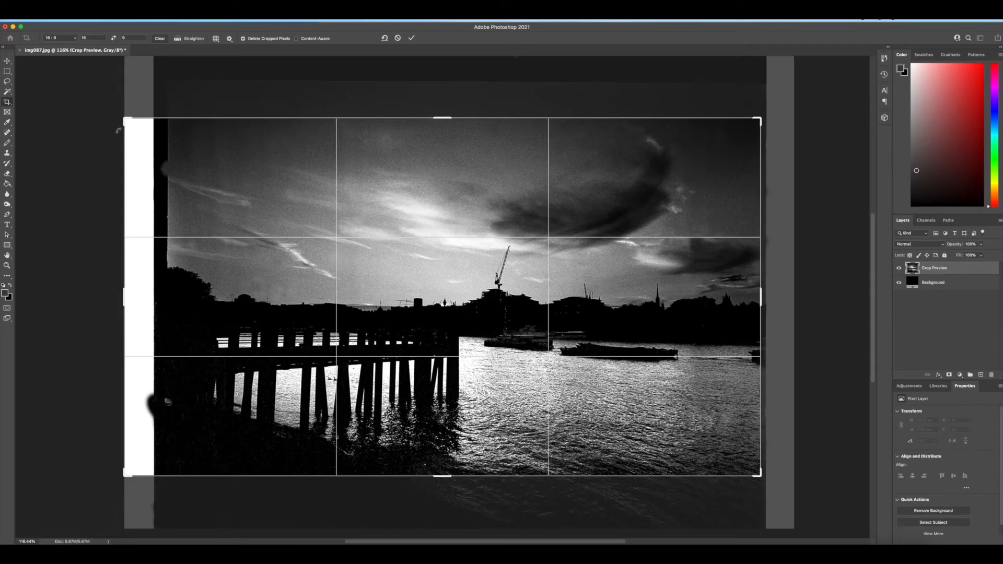
pyautogui.moveTo(123, 119); pyautogui.dragTo(148, 131)
pyautogui.moveTo(673, 99); pyautogui.dragTo(671, 98)
pyautogui.moveTo(555, 195); pyautogui.dragTo(554, 216)
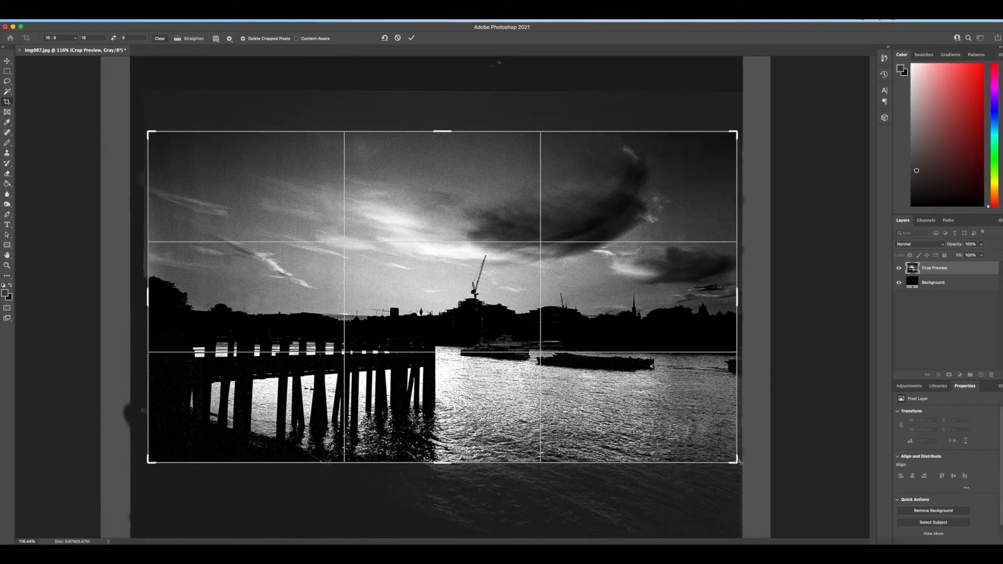
# Switch the crop to an unconstrained ratio and crop the photo to a nearly square frame of about 2038 × 1831 px.
pyautogui.click(76, 38)
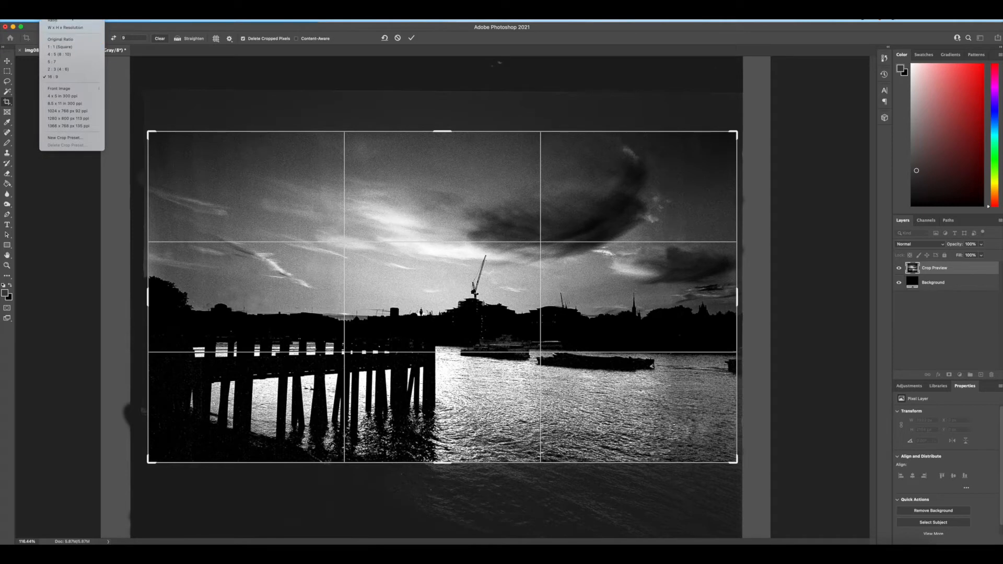
pyautogui.click(67, 23)
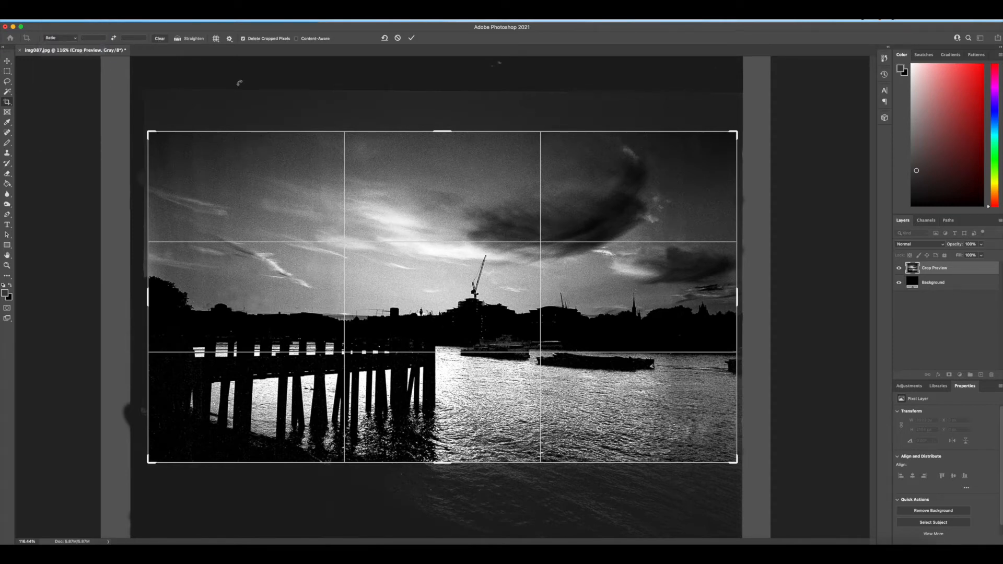
pyautogui.moveTo(446, 132); pyautogui.dragTo(444, 128)
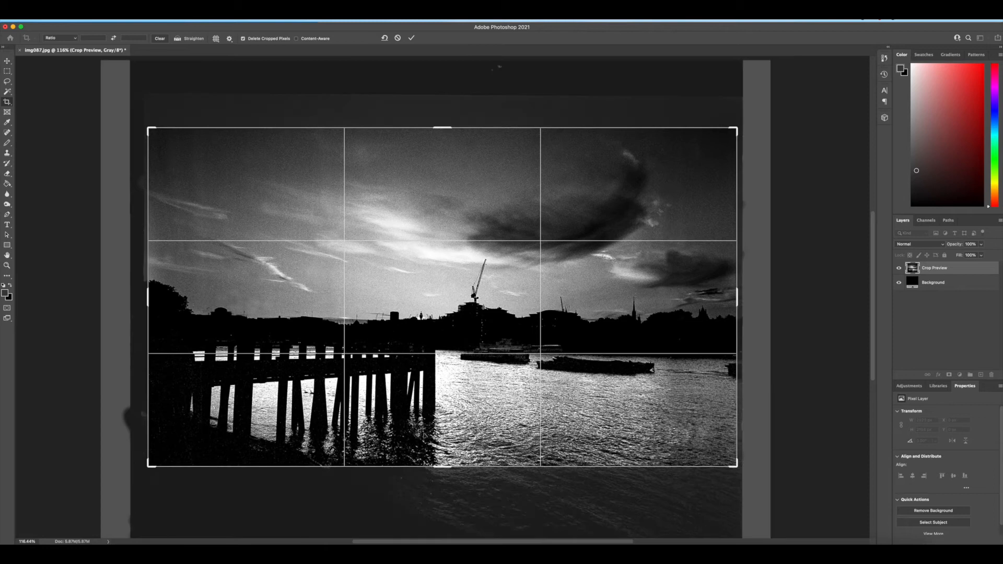
pyautogui.moveTo(440, 468); pyautogui.dragTo(441, 501)
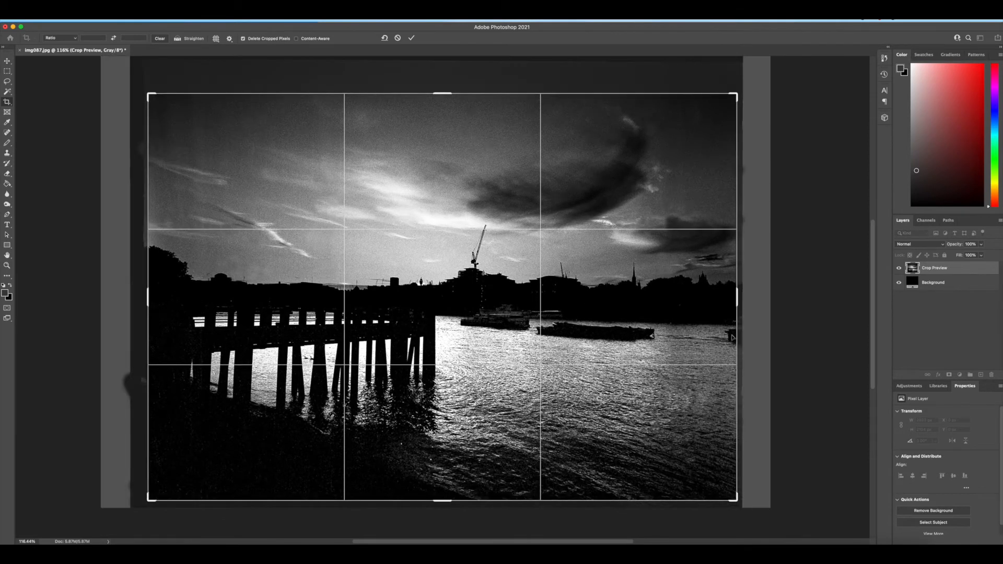
pyautogui.moveTo(737, 300); pyautogui.dragTo(729, 299)
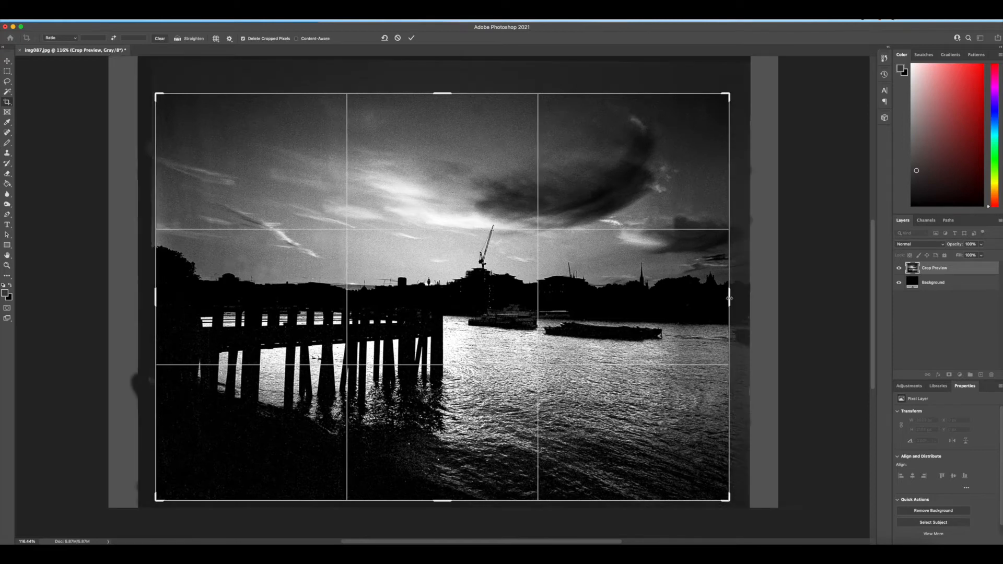
pyautogui.moveTo(154, 95); pyautogui.dragTo(208, 90)
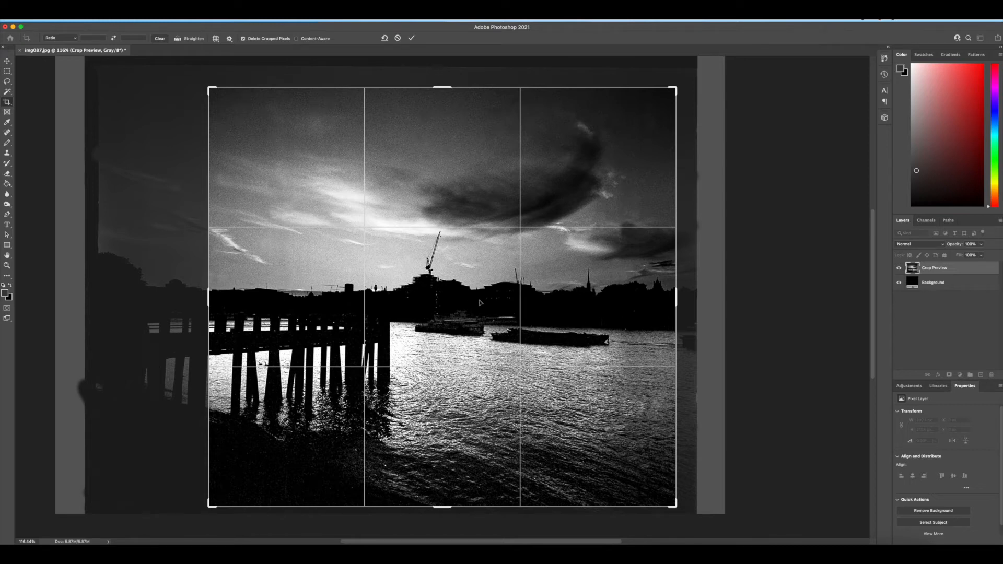
pyautogui.press('Return')
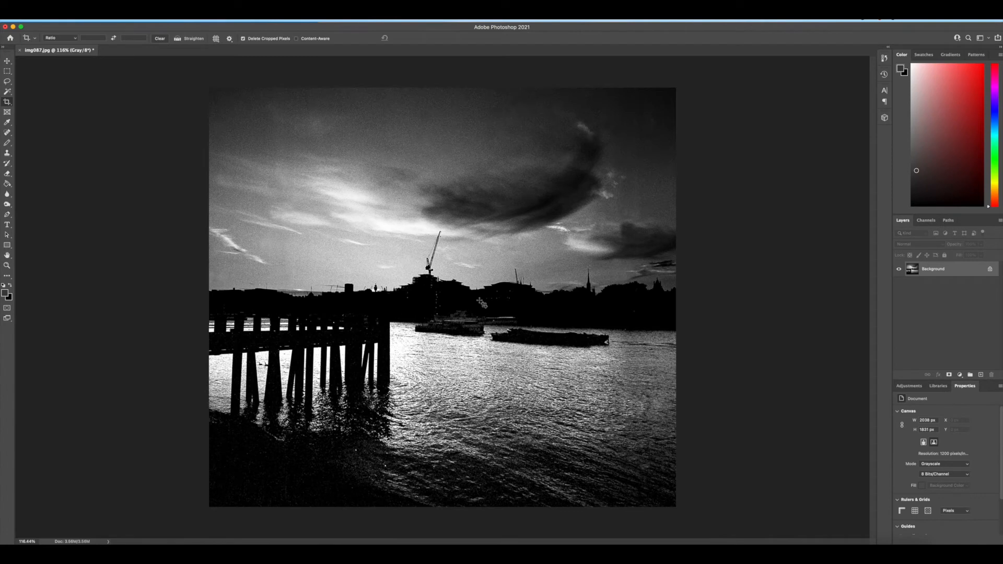
# Open the custom settings of the Lens Correction filter and set the horizontal perspective to -1.
pyautogui.click(162, 20)
pyautogui.moveTo(179, 20)
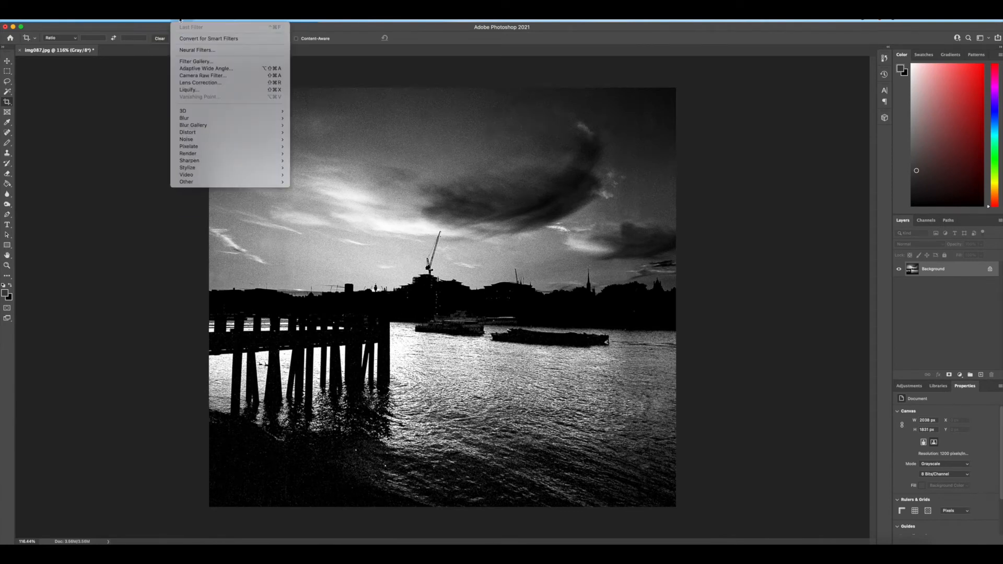
pyautogui.click(199, 82)
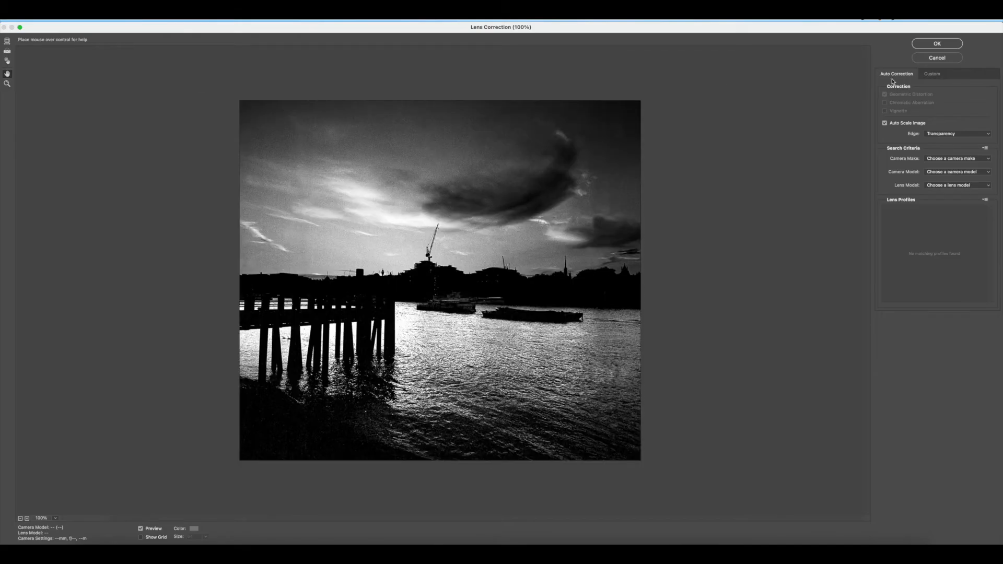
pyautogui.click(934, 76)
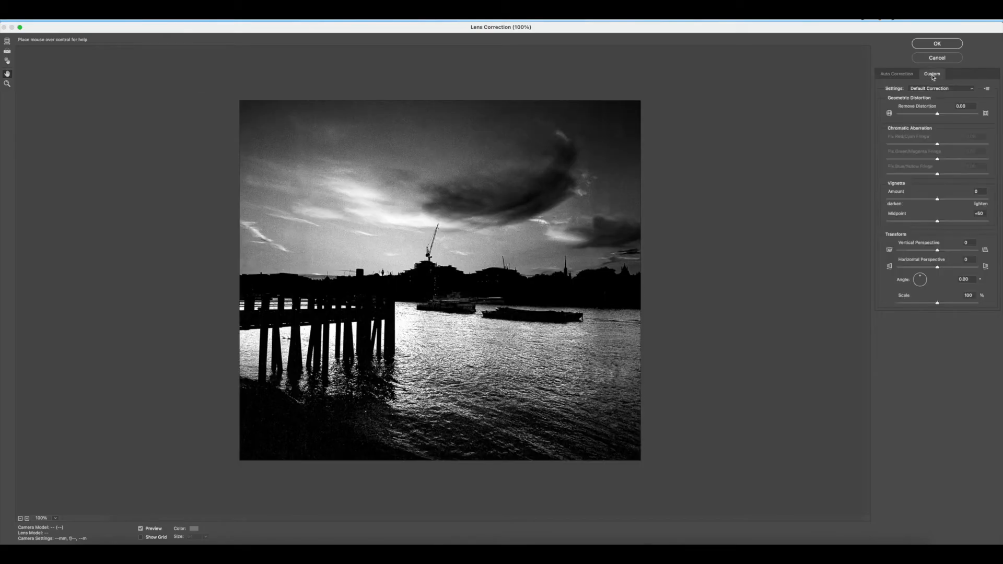
pyautogui.moveTo(939, 269)
pyautogui.mouseDown()
pyautogui.moveTo(967, 268)
pyautogui.moveTo(927, 271)
pyautogui.mouseUp()
pyautogui.click(938, 270)
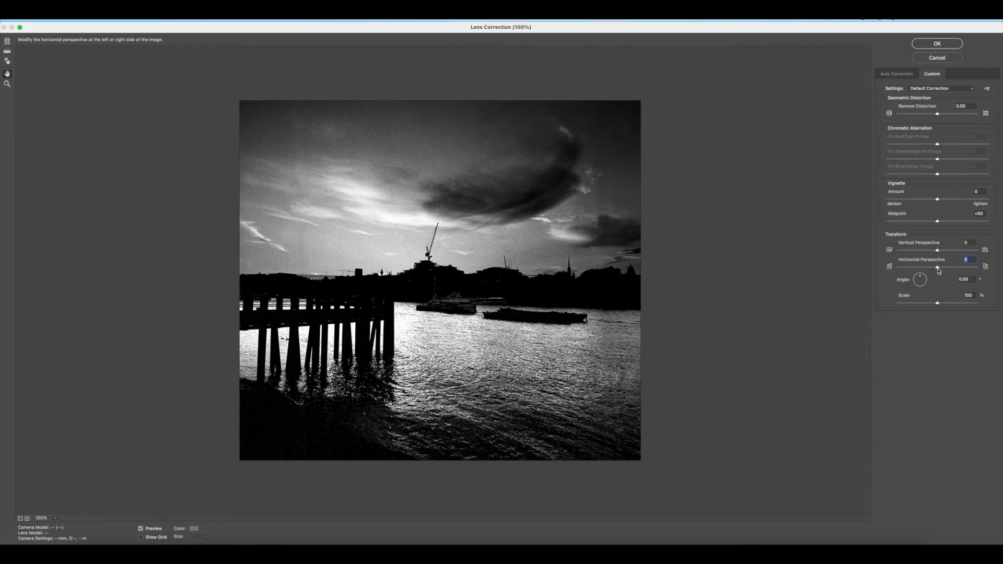
# Fine-tune the vertical perspective and geometric distortion in Lens Correction, apply the filter and flatten the image.
pyautogui.click(938, 252)
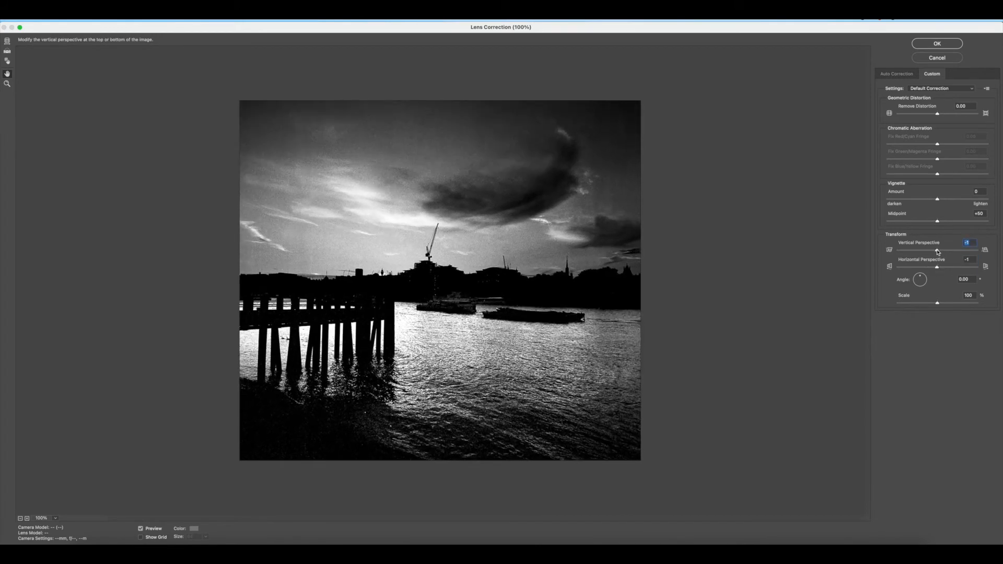
pyautogui.click(938, 114)
pyautogui.moveTo(938, 115); pyautogui.dragTo(935, 115)
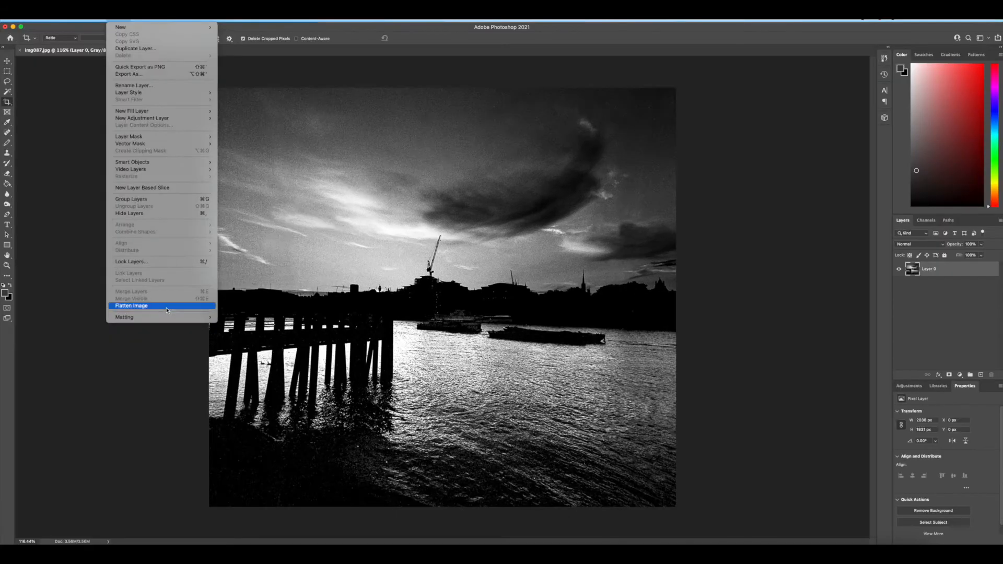
pyautogui.click(167, 309)
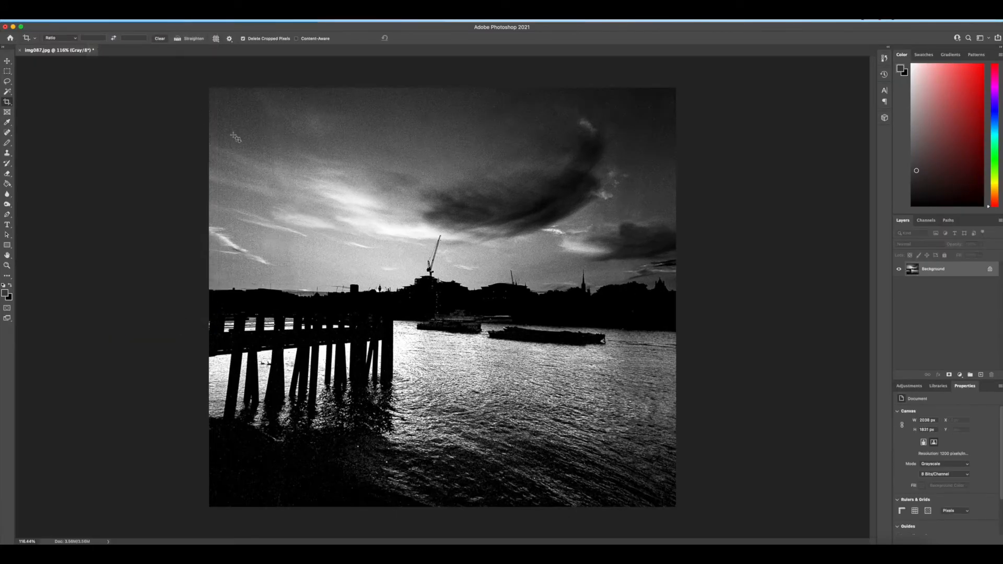
# Draw a crop frame inside the photo and rotate the photo about 2° counterclockwise within it to level the horizon.
pyautogui.moveTo(238, 123); pyautogui.dragTo(646, 471)
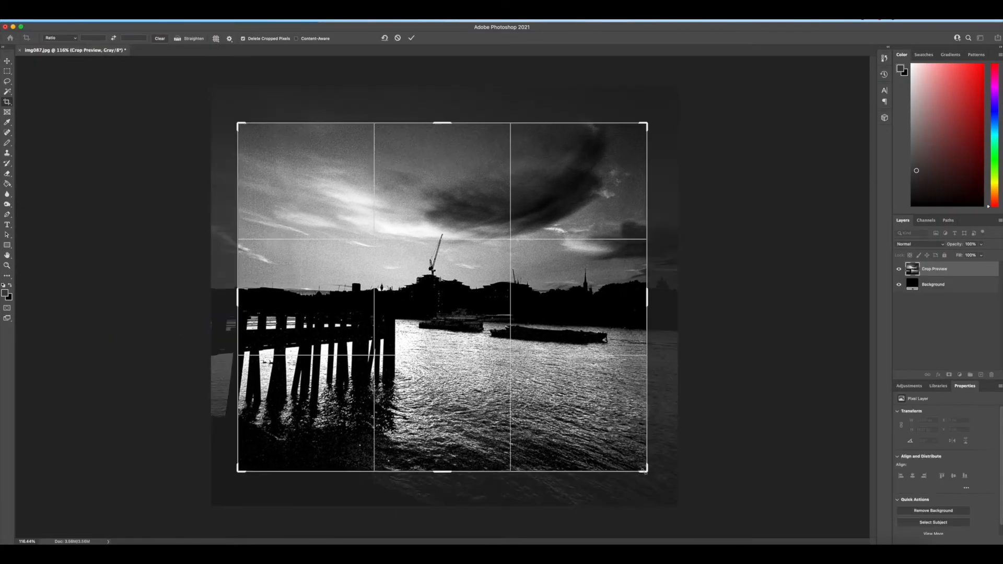
pyautogui.moveTo(681, 192); pyautogui.dragTo(682, 182)
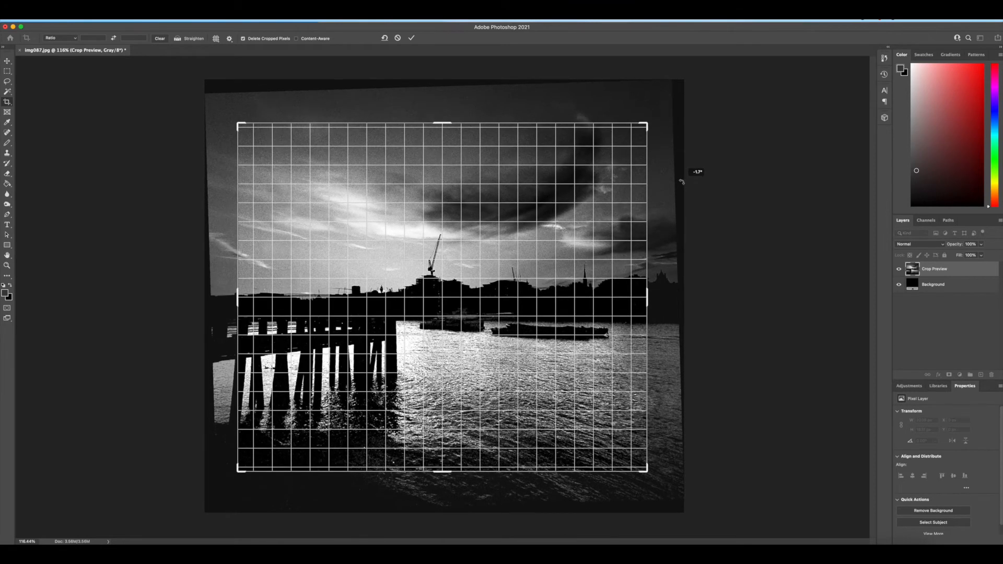
pyautogui.moveTo(681, 182); pyautogui.dragTo(681, 181)
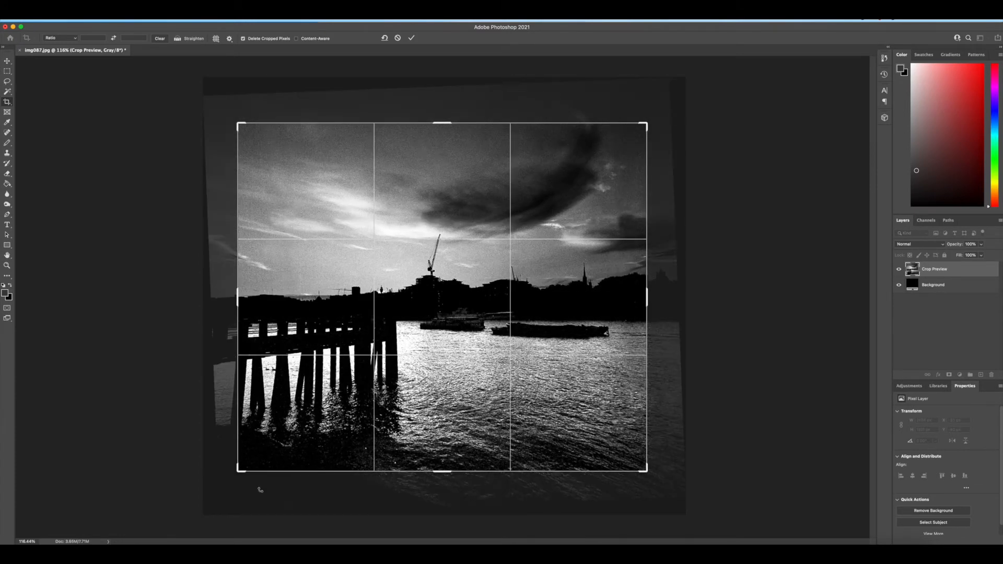
# Enlarge the rotated crop frame to cover nearly the whole photo and crop it to about 1981 × 1801 px.
pyautogui.moveTo(240, 471); pyautogui.dragTo(277, 468)
pyautogui.moveTo(637, 328); pyautogui.dragTo(651, 316)
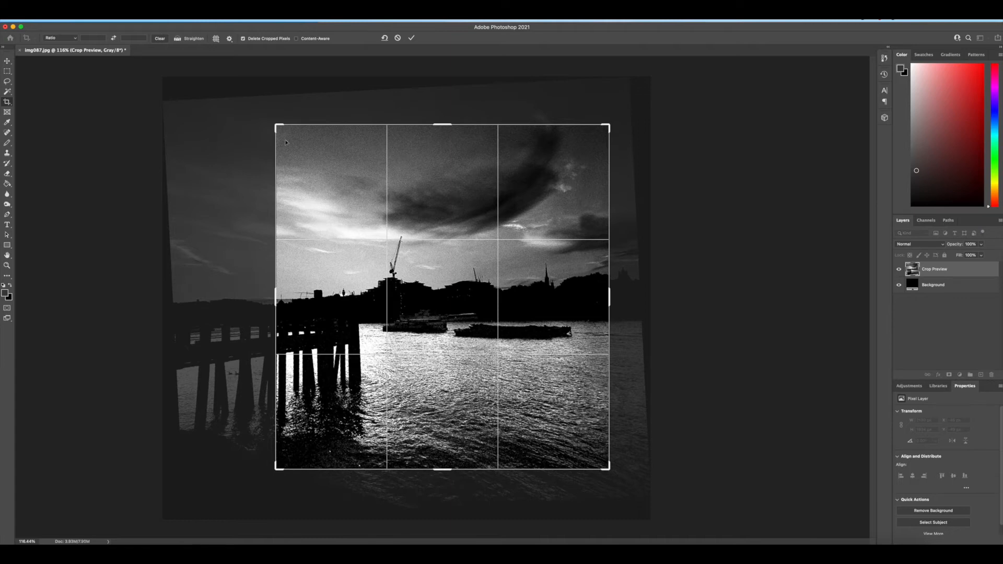
pyautogui.moveTo(277, 126); pyautogui.dragTo(230, 126)
pyautogui.moveTo(657, 125); pyautogui.dragTo(671, 109)
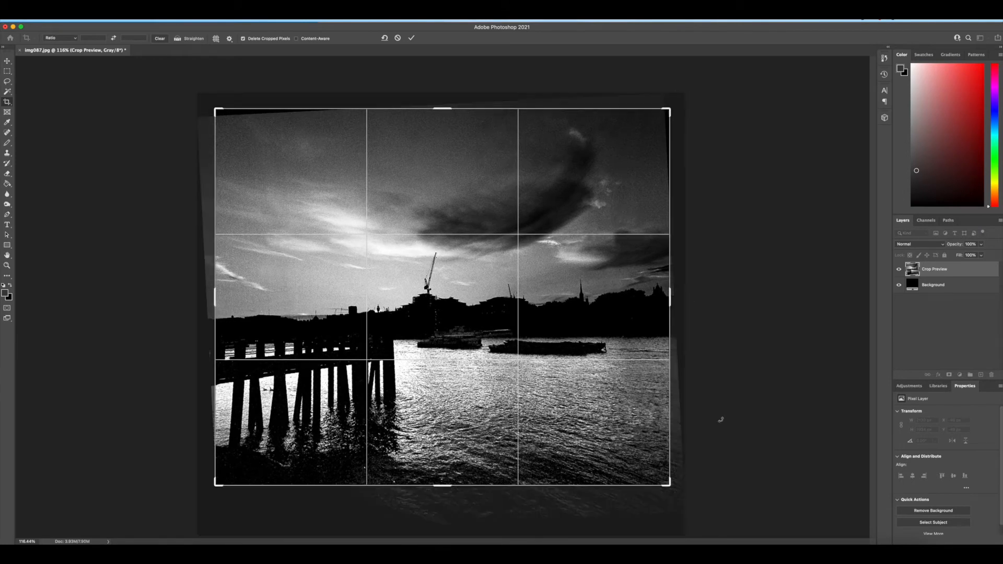
pyautogui.moveTo(670, 486); pyautogui.dragTo(670, 501)
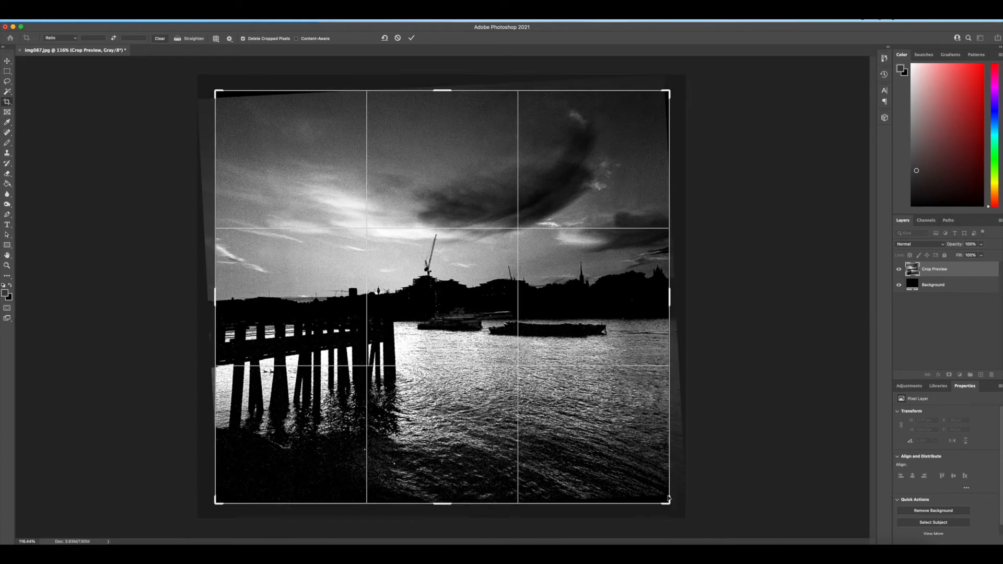
pyautogui.press('Return')
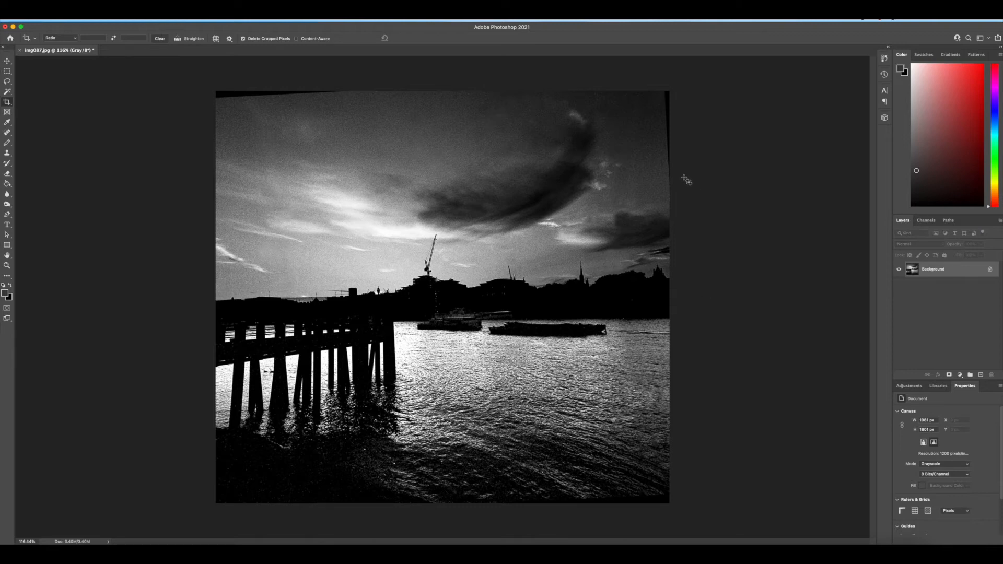
# Rotate the photo slightly and crop it to about 1950 × 1770 px, excluding the black wedges along its edges.
pyautogui.moveTo(683, 79); pyautogui.dragTo(684, 78)
pyautogui.click(444, 120)
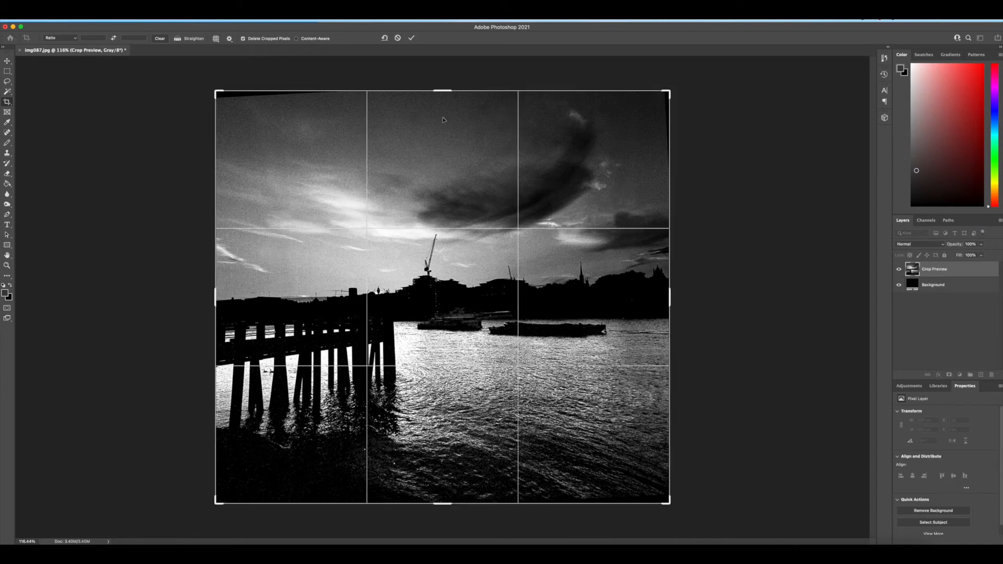
pyautogui.moveTo(685, 74); pyautogui.dragTo(691, 76)
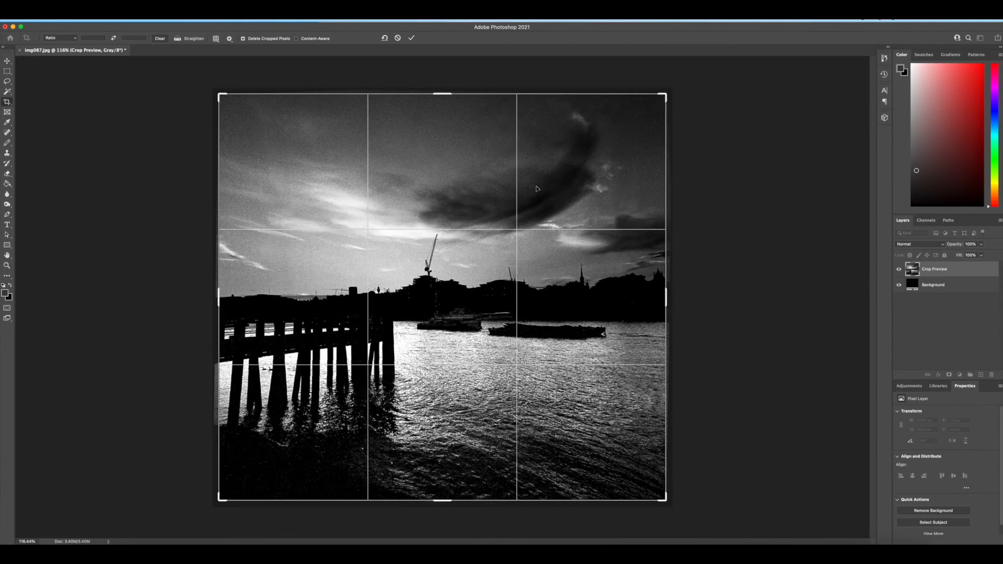
pyautogui.press('Return')
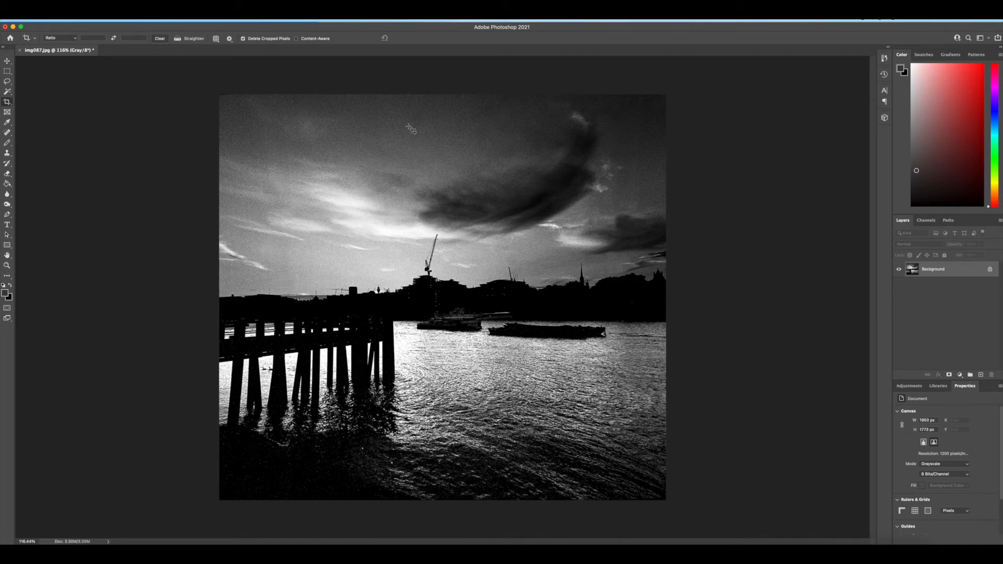
# Darken the whole photo slightly with Levels by setting the midtone input to 0.93.
pyautogui.click(7, 154)
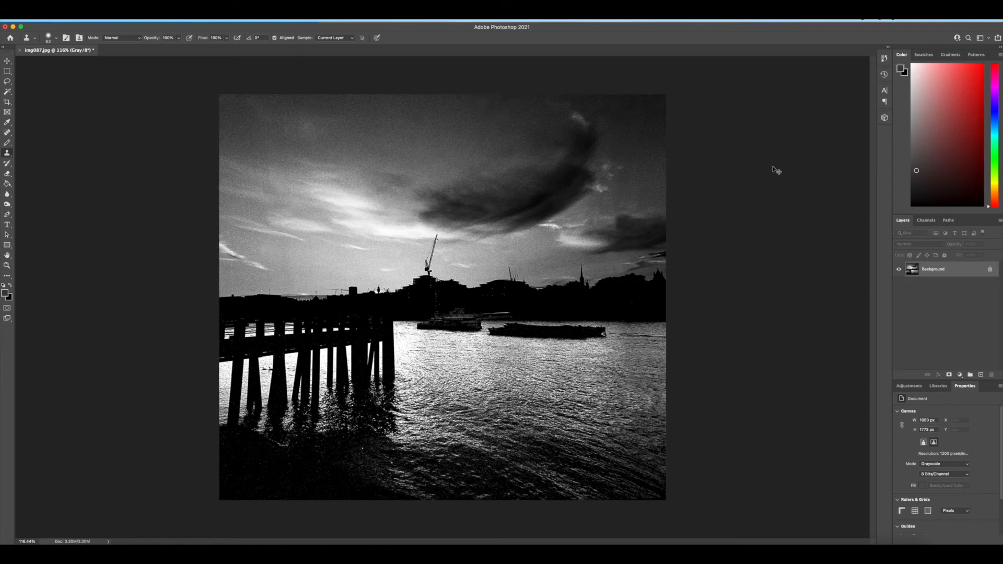
pyautogui.press('super+l')
pyautogui.moveTo(884, 265); pyautogui.dragTo(886, 266)
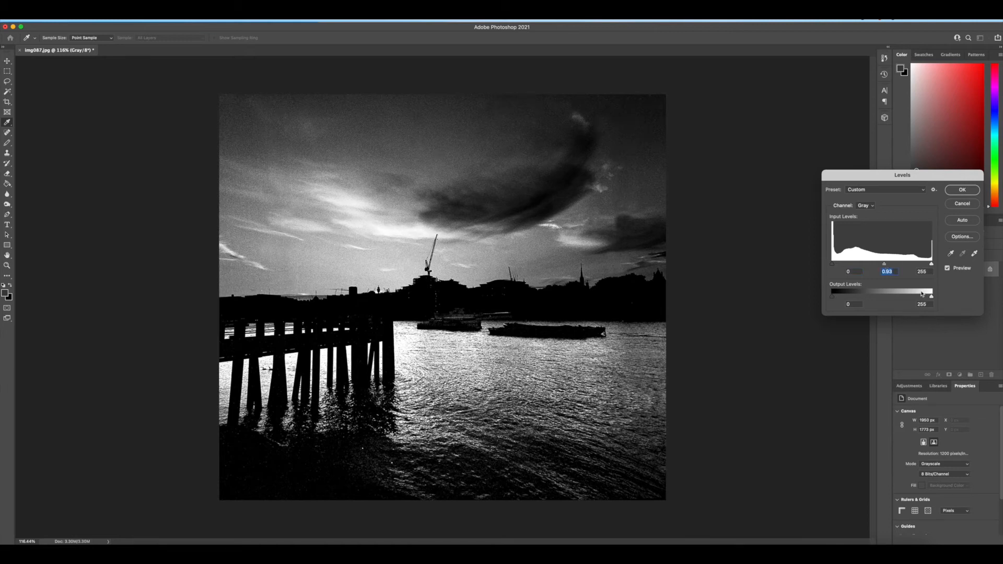
pyautogui.click(958, 191)
pyautogui.press('s')
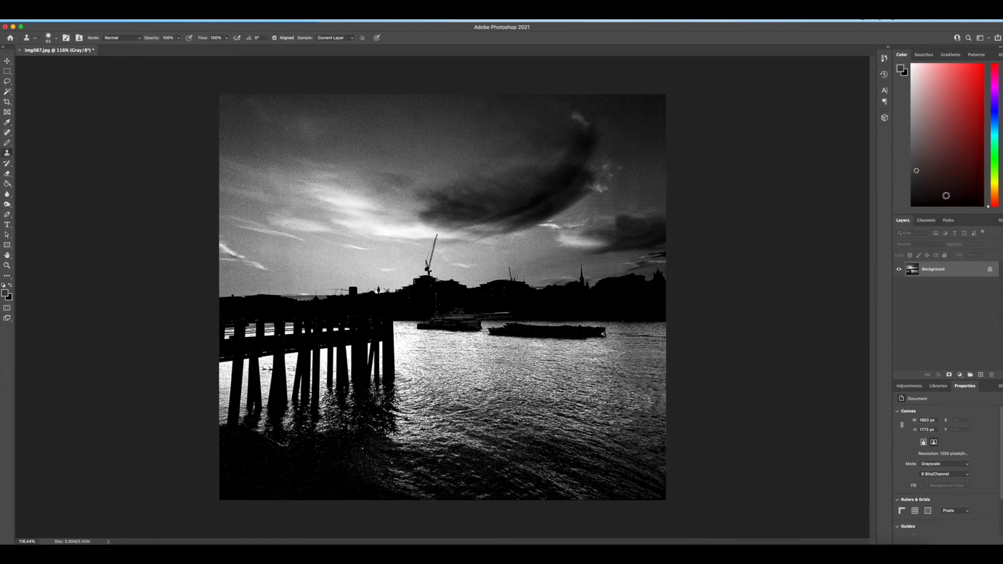
# Select the sky down to the dark skyline with the Lasso tool and feather the selection by 70 pixels.
pyautogui.click(8, 82)
pyautogui.moveTo(664, 307)
pyautogui.mouseDown()
pyautogui.moveTo(470, 305)
pyautogui.moveTo(431, 291)
pyautogui.moveTo(387, 304)
pyautogui.moveTo(228, 313)
pyautogui.moveTo(159, 130)
pyautogui.moveTo(538, 37)
pyautogui.moveTo(784, 183)
pyautogui.moveTo(855, 193)
pyautogui.mouseUp()
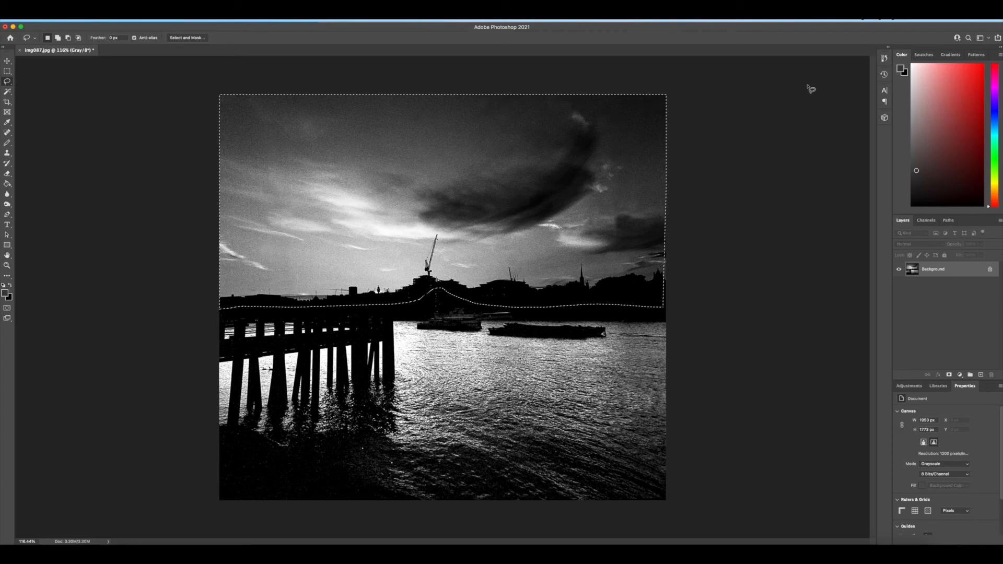
pyautogui.click(184, 19)
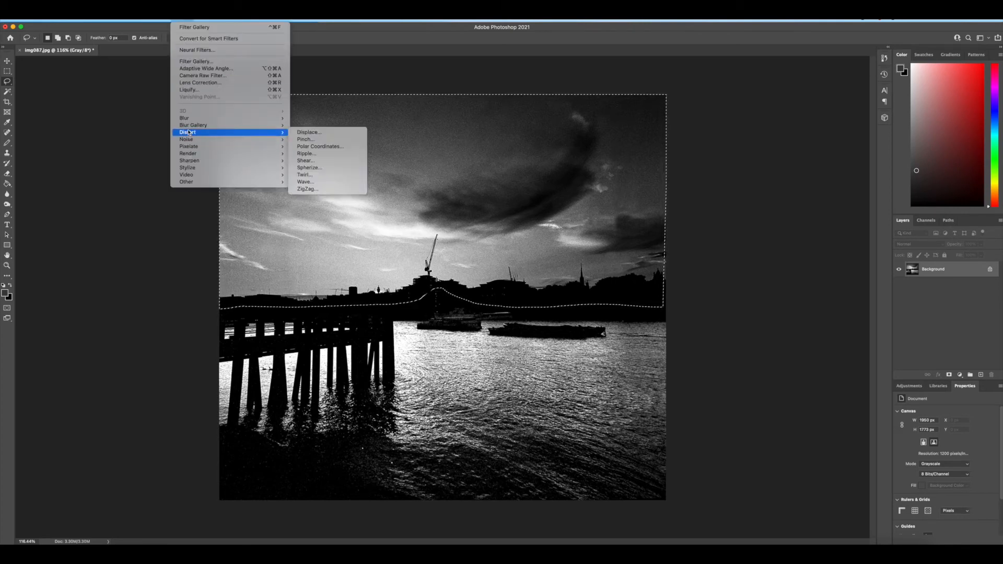
pyautogui.moveTo(159, 20)
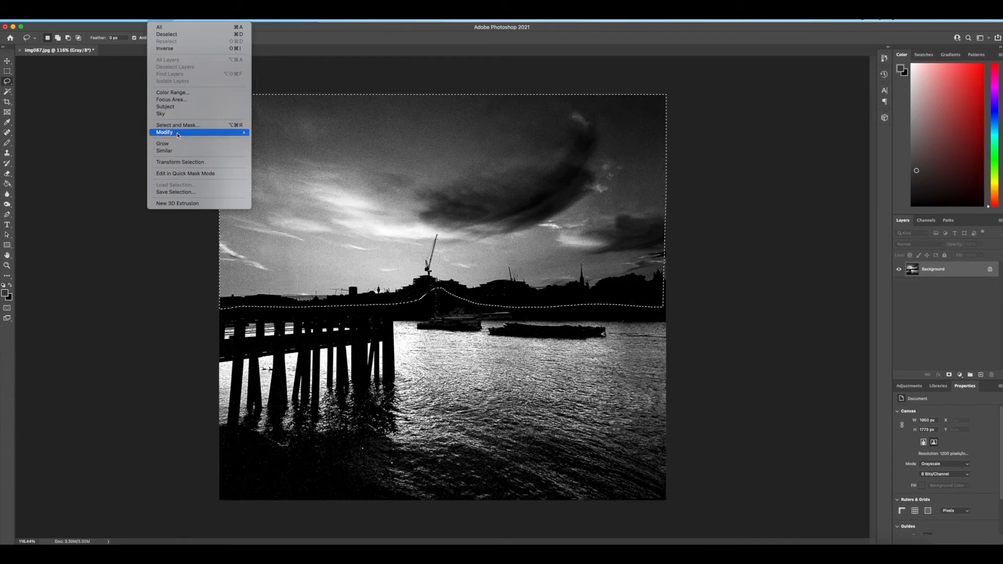
pyautogui.moveTo(220, 132)
pyautogui.click(287, 160)
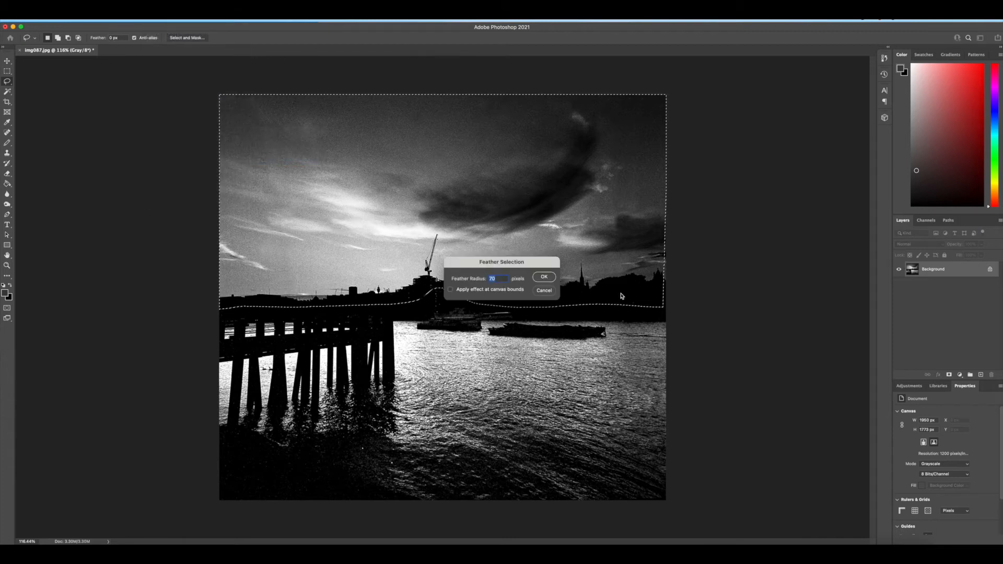
pyautogui.press('Return')
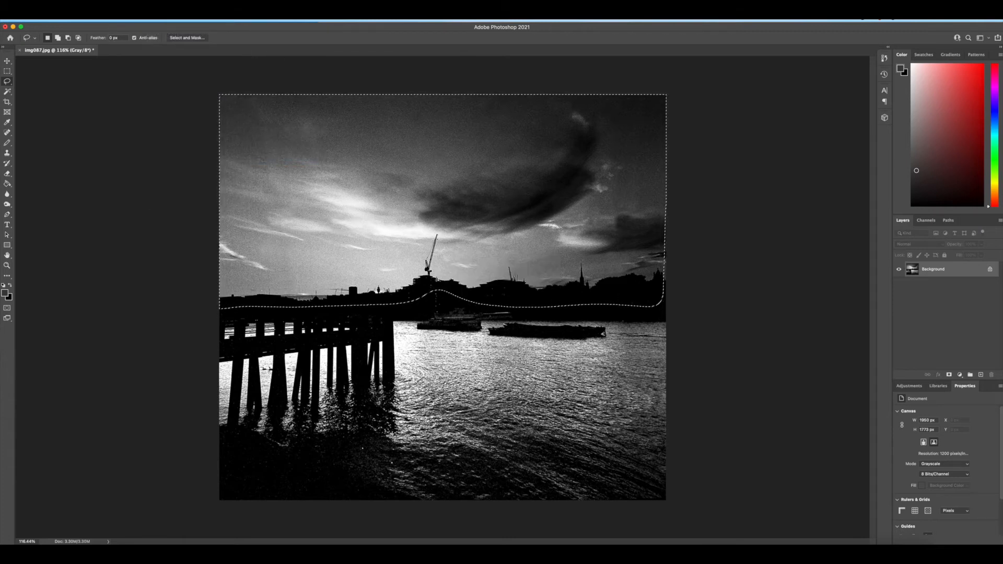
# Darken the selected sky with Levels by lowering the white output level to 204, keeping the white input at 255.
pyautogui.press('super+l')
pyautogui.moveTo(934, 300); pyautogui.dragTo(917, 298)
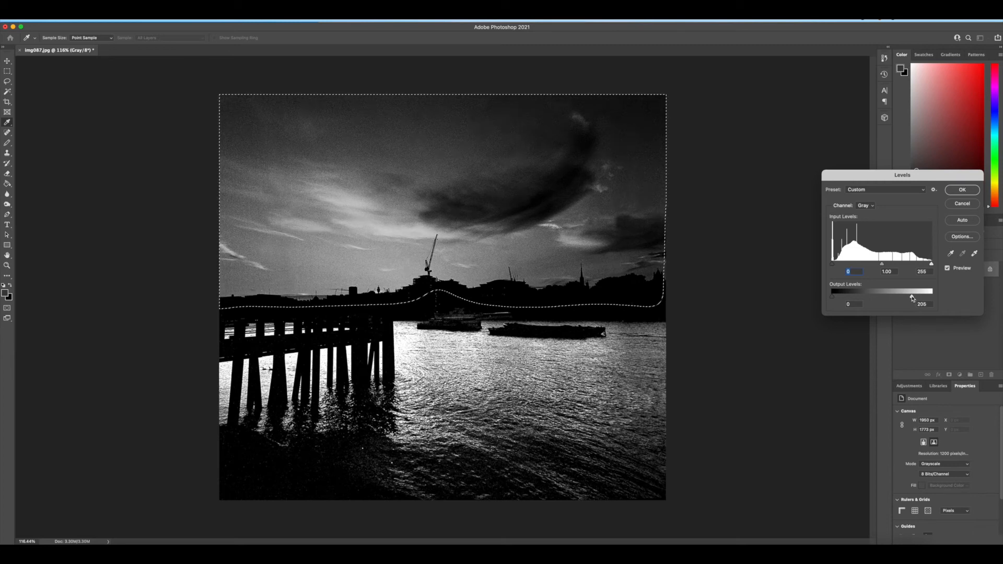
pyautogui.moveTo(912, 299); pyautogui.dragTo(912, 299)
pyautogui.moveTo(932, 264); pyautogui.dragTo(928, 265)
pyautogui.moveTo(936, 264); pyautogui.dragTo(936, 264)
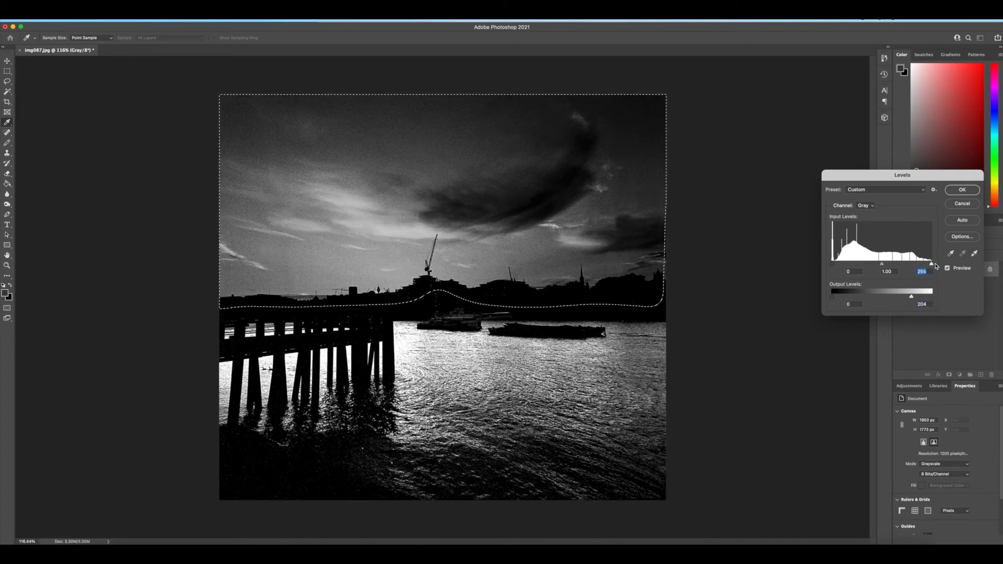
pyautogui.click(963, 191)
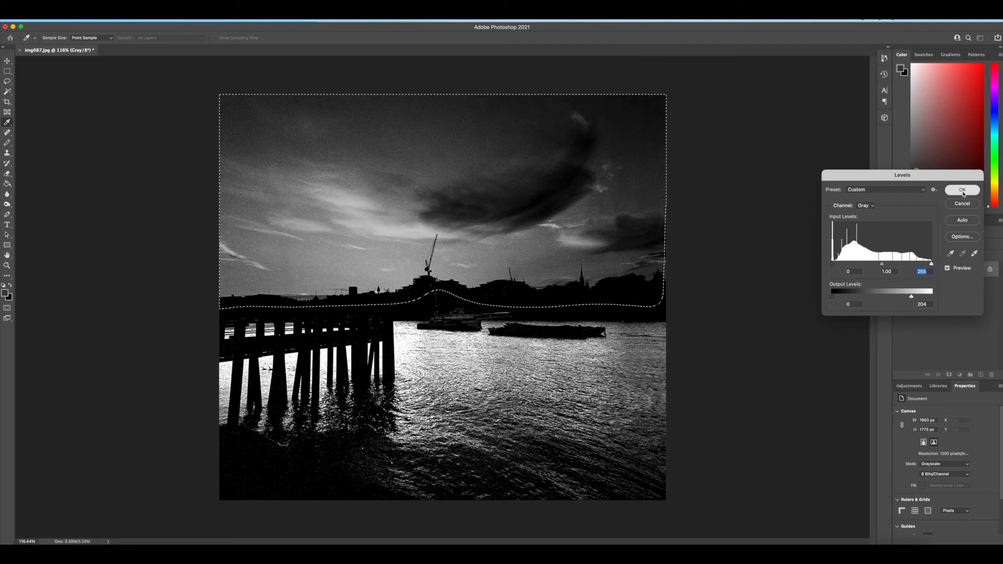
pyautogui.press('l')
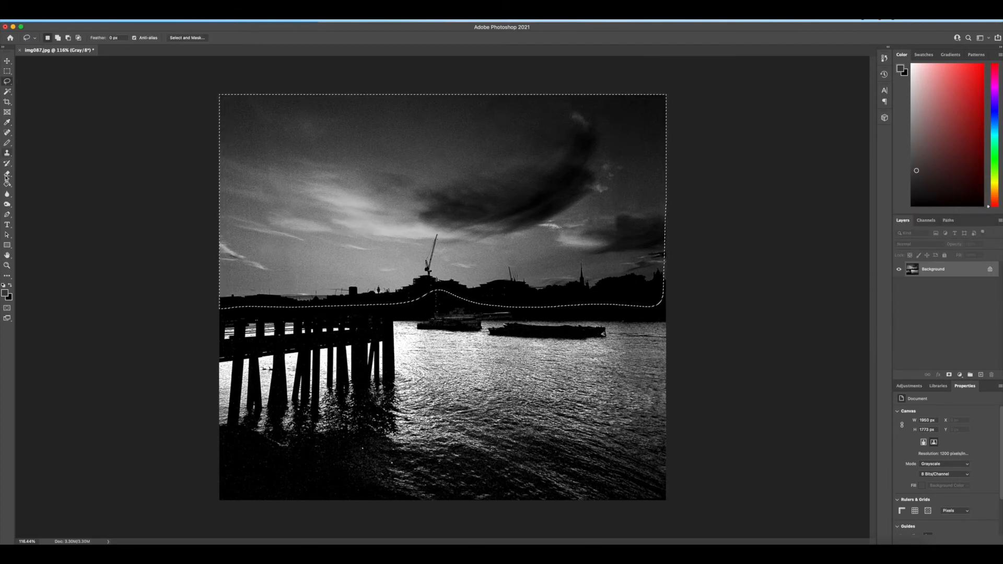
# Dodge the bright cloud streaks left of the crane with a soft 121 px brush, Highlights range and 5% exposure.
pyautogui.click(7, 206)
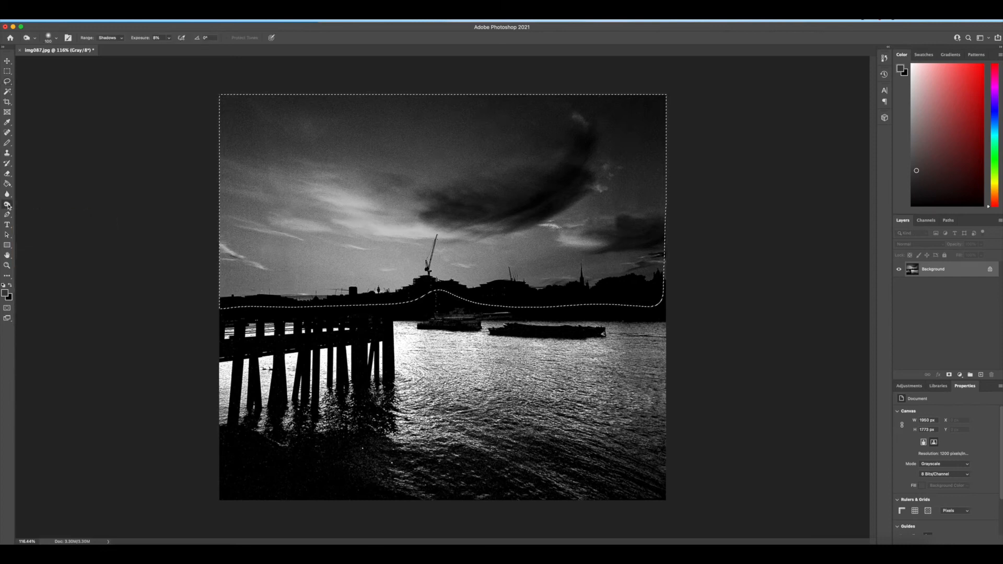
pyautogui.rightClick(8, 206)
pyautogui.click(31, 200)
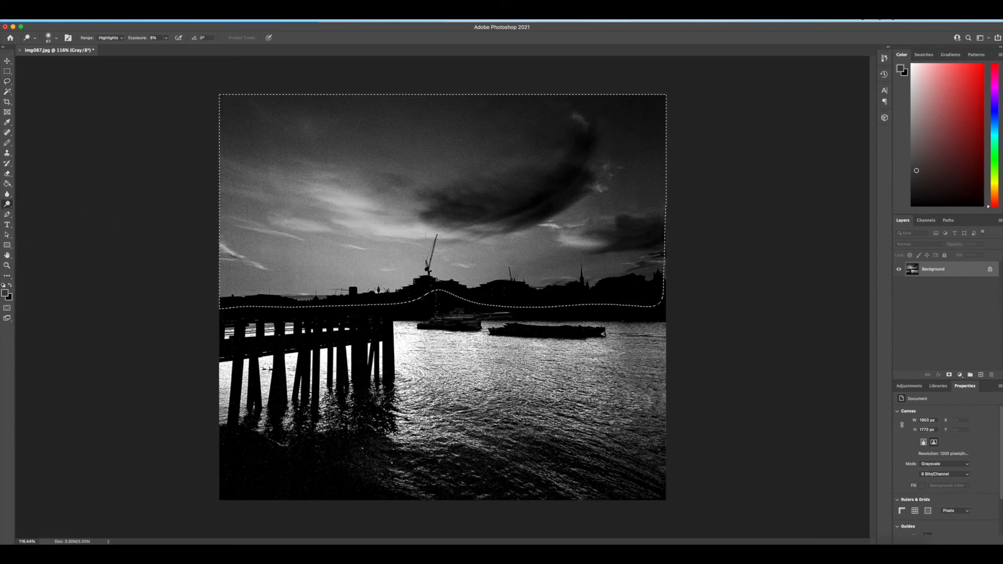
pyautogui.click(166, 39)
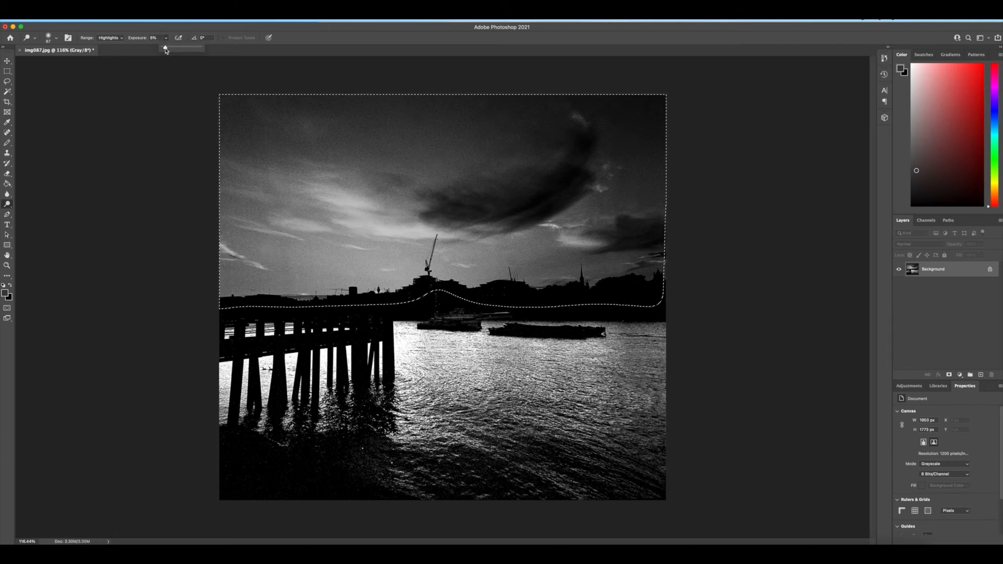
pyautogui.click(57, 39)
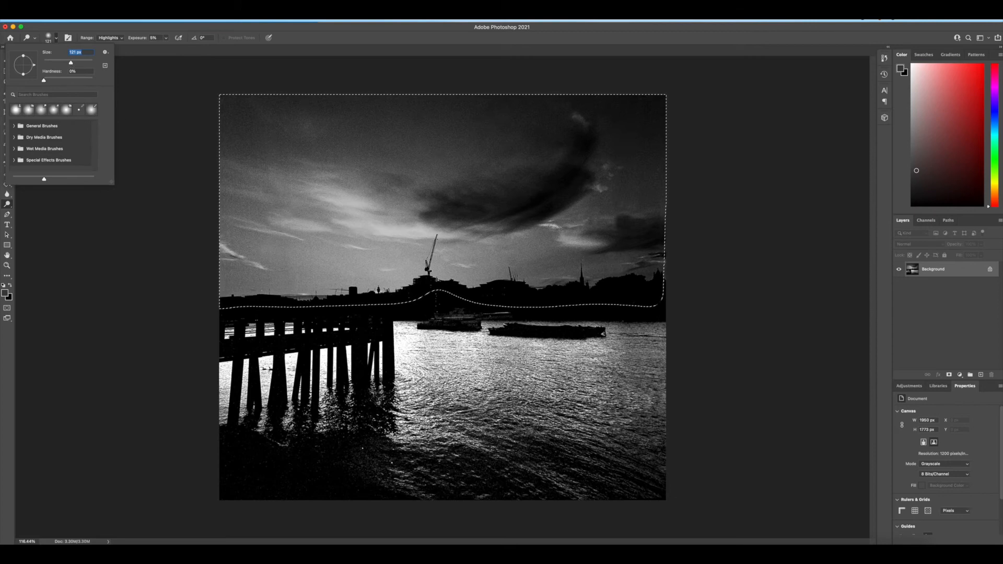
pyautogui.press('Return')
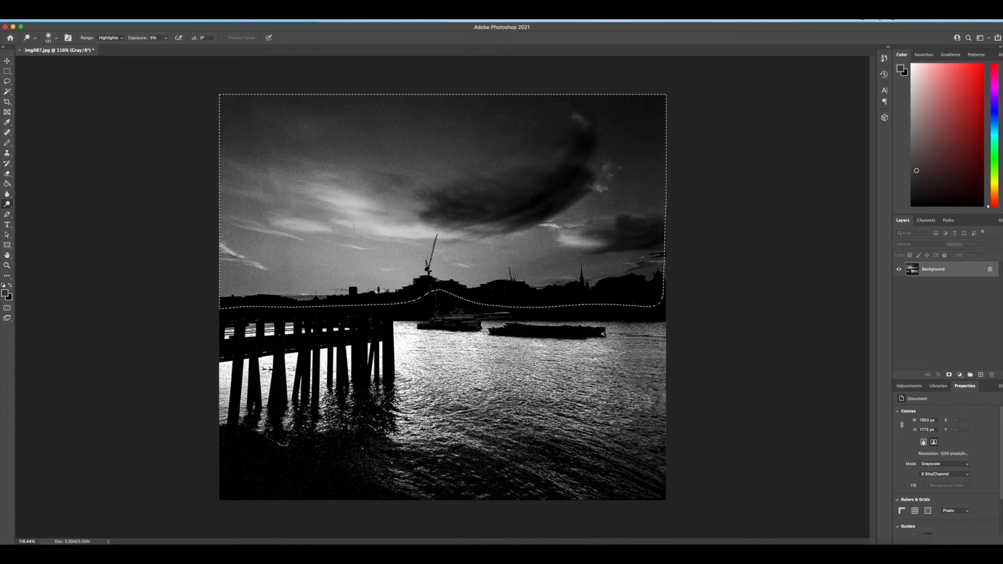
pyautogui.moveTo(345, 208); pyautogui.dragTo(375, 229)
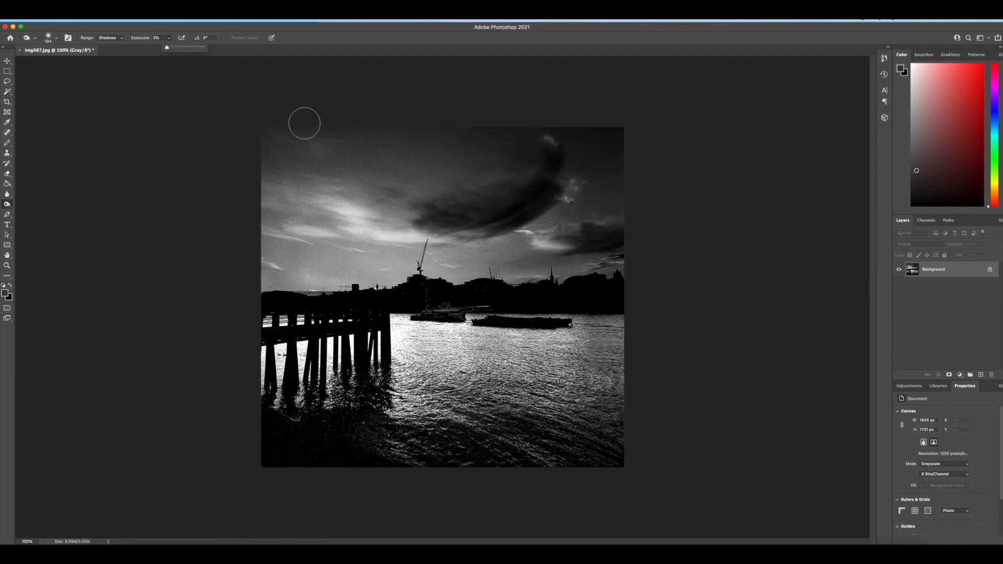
# Burn the upper-left sky with a large soft brush of about 600 px, using the Shadows range and 2% exposure.
pyautogui.click(56, 38)
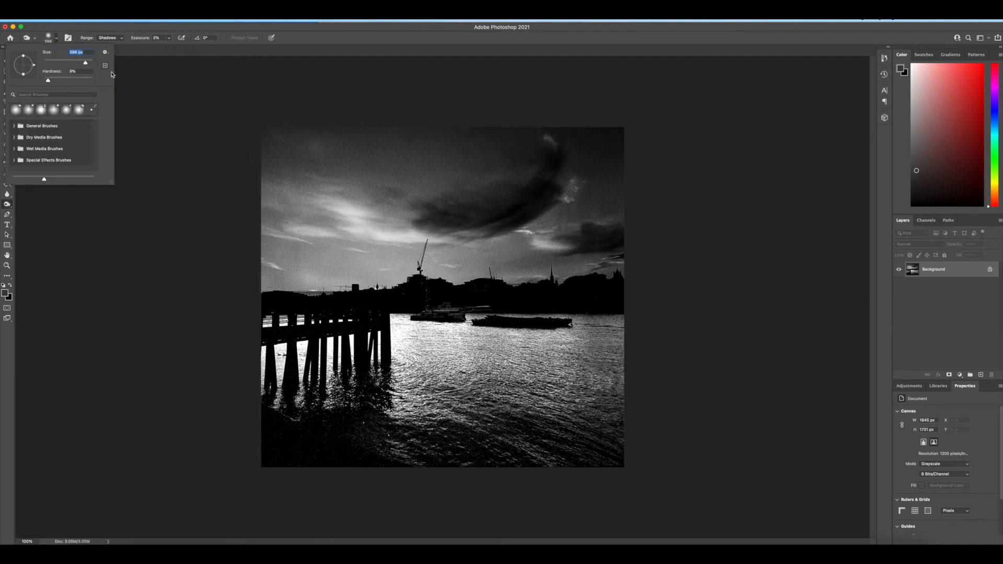
pyautogui.moveTo(356, 151)
pyautogui.mouseDown()
pyautogui.moveTo(259, 146)
pyautogui.moveTo(355, 145)
pyautogui.moveTo(347, 167)
pyautogui.moveTo(362, 193)
pyautogui.moveTo(279, 226)
pyautogui.mouseUp()
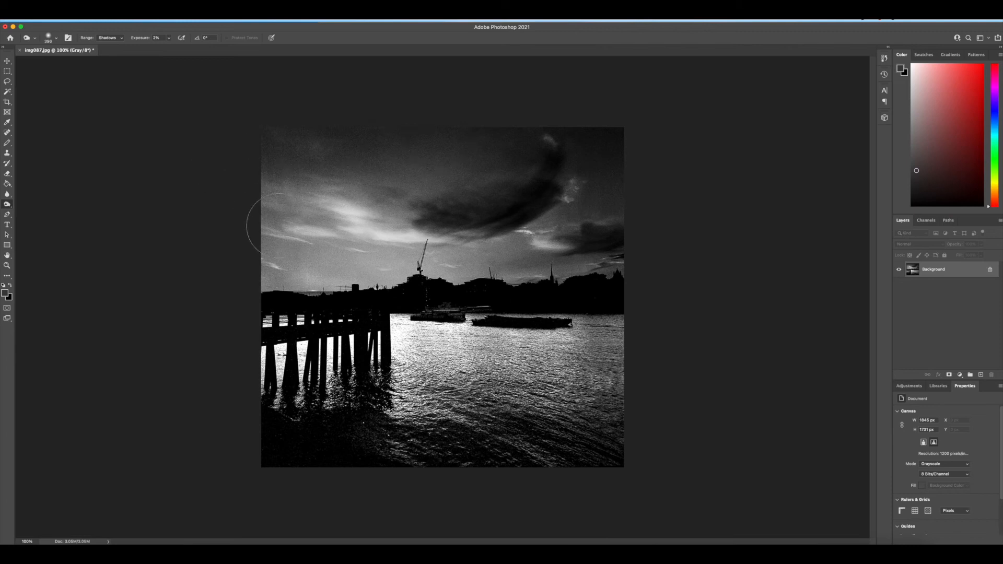
pyautogui.moveTo(270, 157)
pyautogui.mouseDown()
pyautogui.moveTo(371, 133)
pyautogui.moveTo(569, 117)
pyautogui.moveTo(259, 155)
pyautogui.mouseUp()
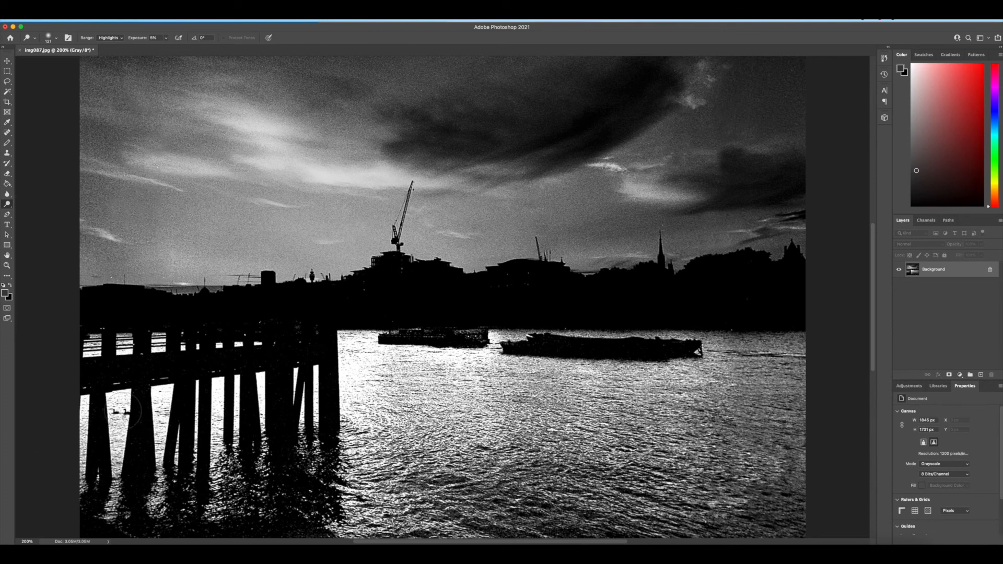
# Try to retouch the small boat nearest the pier by lassoing a small area on it, filling the selection and deselecting.
pyautogui.press('super+0')
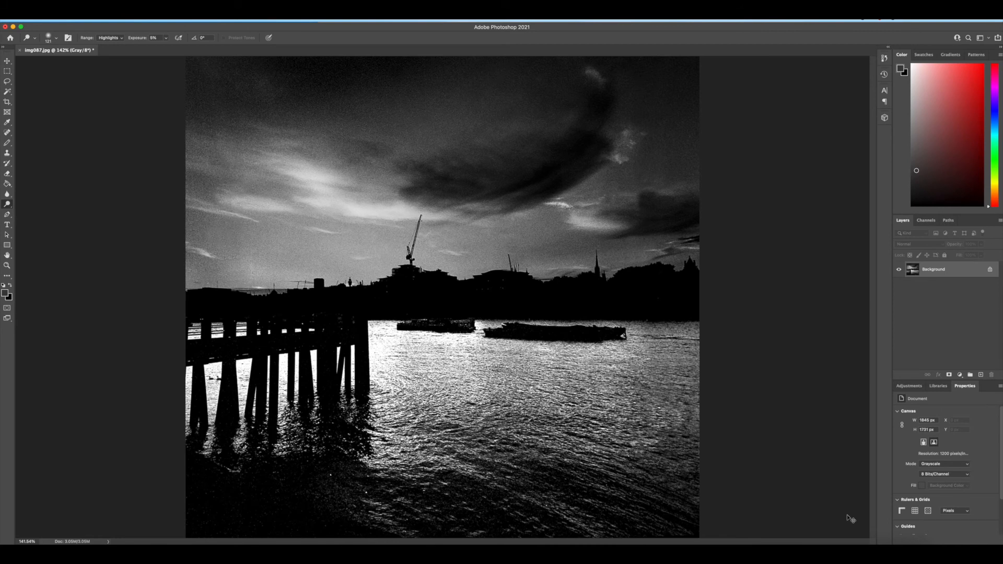
pyautogui.press('super+1')
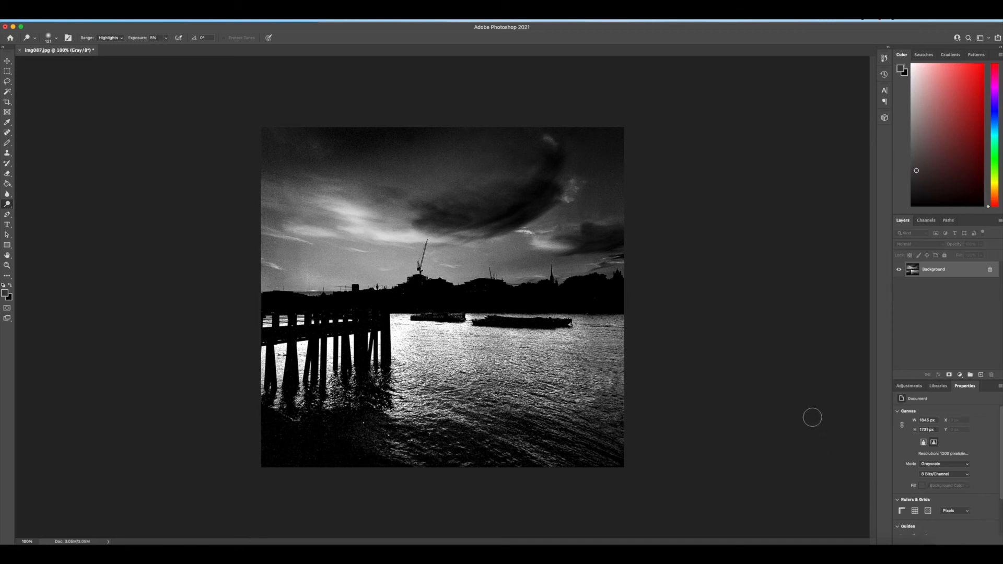
pyautogui.press('super+equal')
pyautogui.press('super+equal')
pyautogui.press('super+equal')
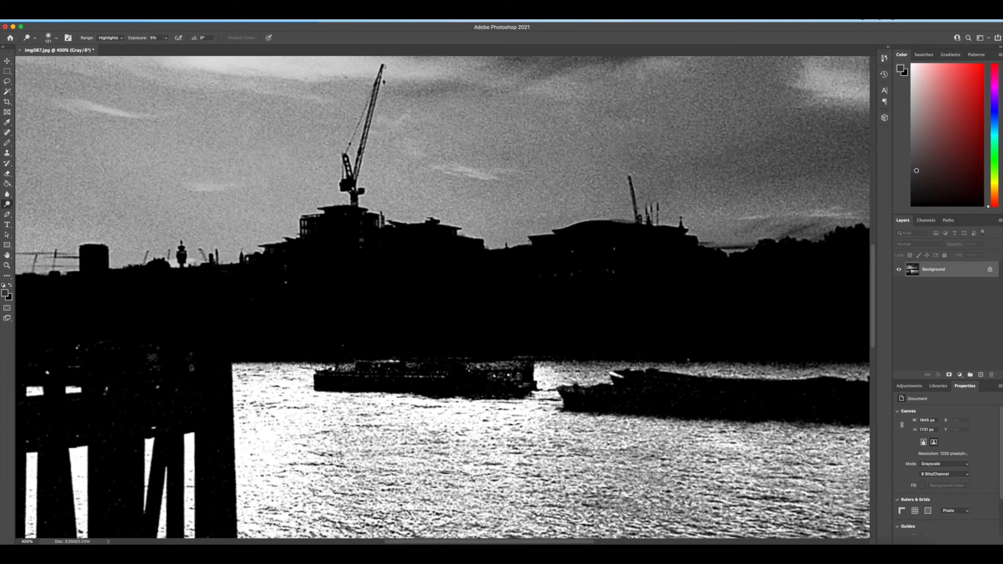
pyautogui.click(7, 81)
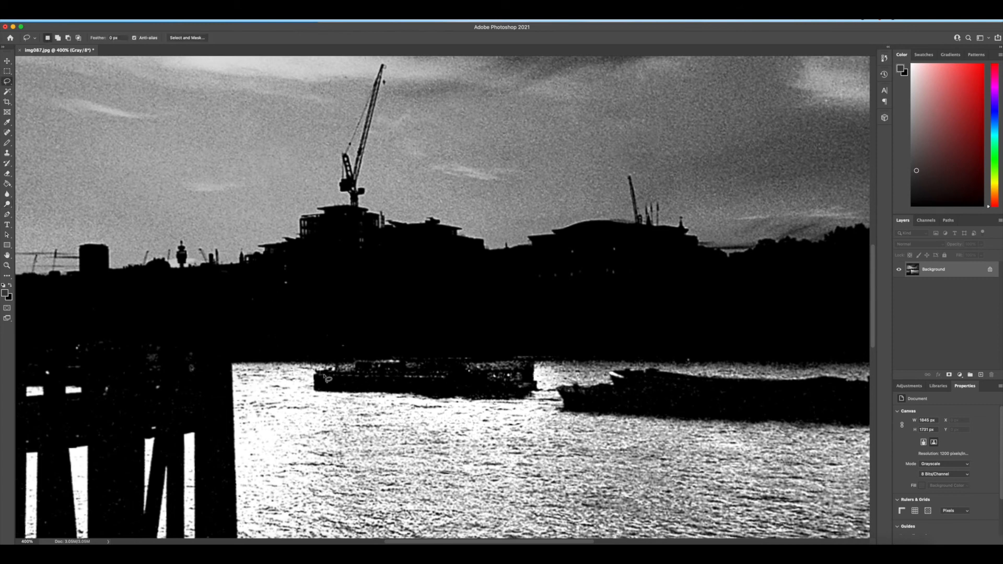
pyautogui.moveTo(326, 376)
pyautogui.mouseDown()
pyautogui.moveTo(467, 370)
pyautogui.moveTo(519, 388)
pyautogui.moveTo(532, 363)
pyautogui.moveTo(534, 380)
pyautogui.moveTo(520, 396)
pyautogui.moveTo(326, 386)
pyautogui.mouseUp()
pyautogui.press('BackSpace')
pyautogui.press('Return')
pyautogui.press('super+d')
# Remove the smaller boat beside the pier with a 55 px Clone Stamp at 23% hardness, sampling the waterline next to it.
pyautogui.press('super+minus')
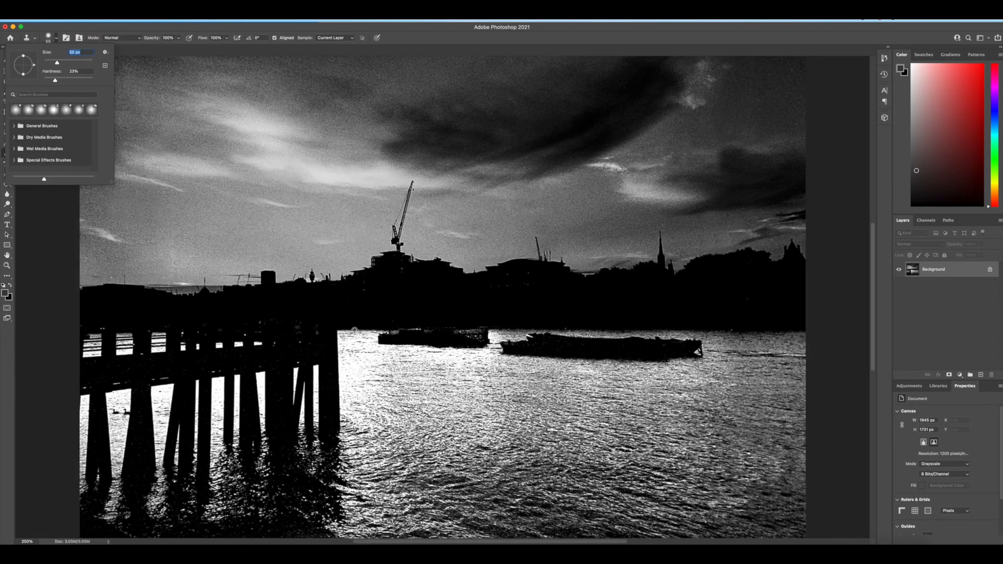
pyautogui.keyDown('alt'); pyautogui.click(354, 330); pyautogui.keyUp('alt')
pyautogui.moveTo(380, 330)
pyautogui.mouseDown()
pyautogui.moveTo(411, 336)
pyautogui.moveTo(421, 323)
pyautogui.moveTo(432, 341)
pyautogui.moveTo(467, 340)
pyautogui.mouseUp()
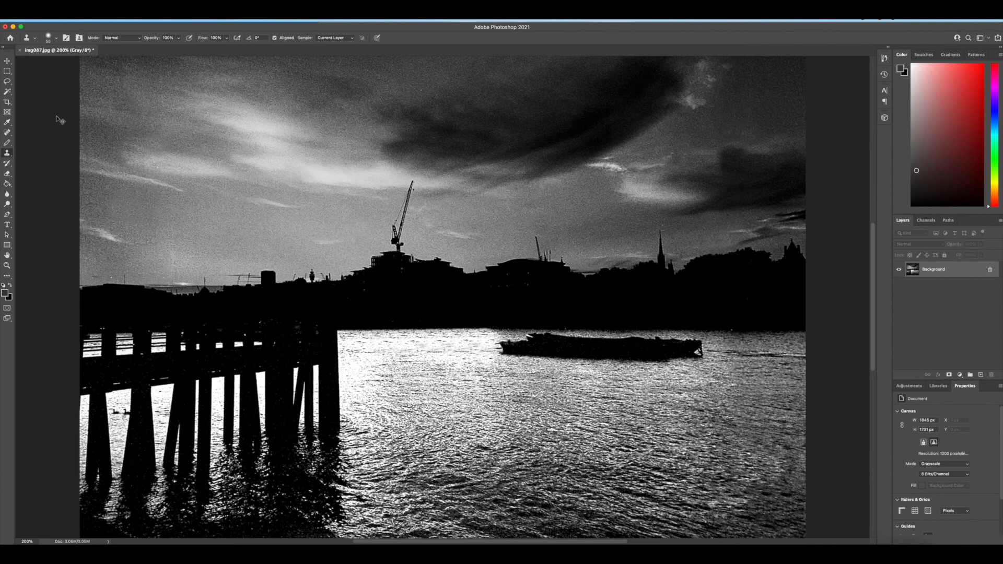
# Darken the sky's upper-left corner further with the Burn tool, using the large soft brush, Shadows range and 2% exposure.
pyautogui.press('super+0')
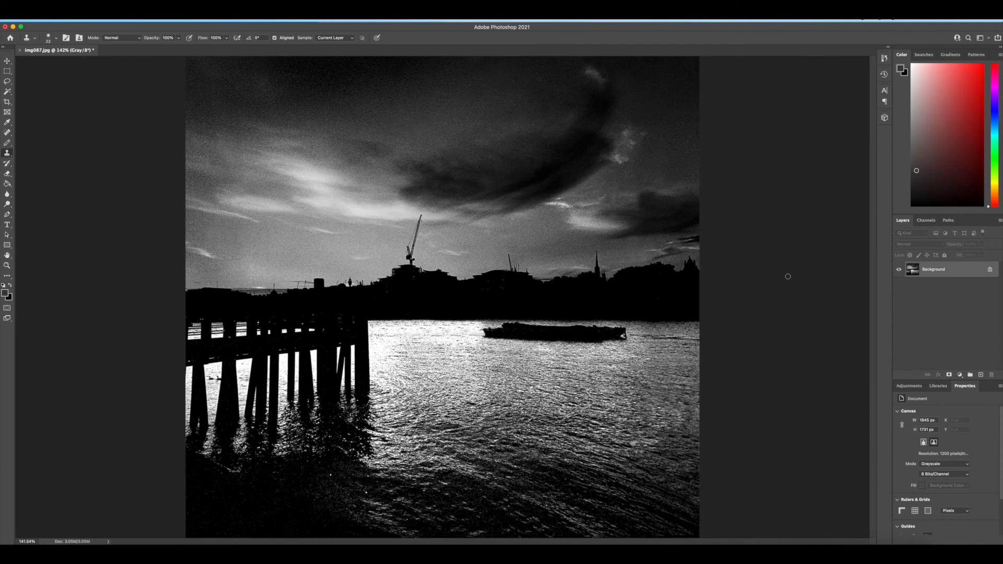
pyautogui.click(12, 204)
pyautogui.rightClick(11, 204)
pyautogui.click(31, 209)
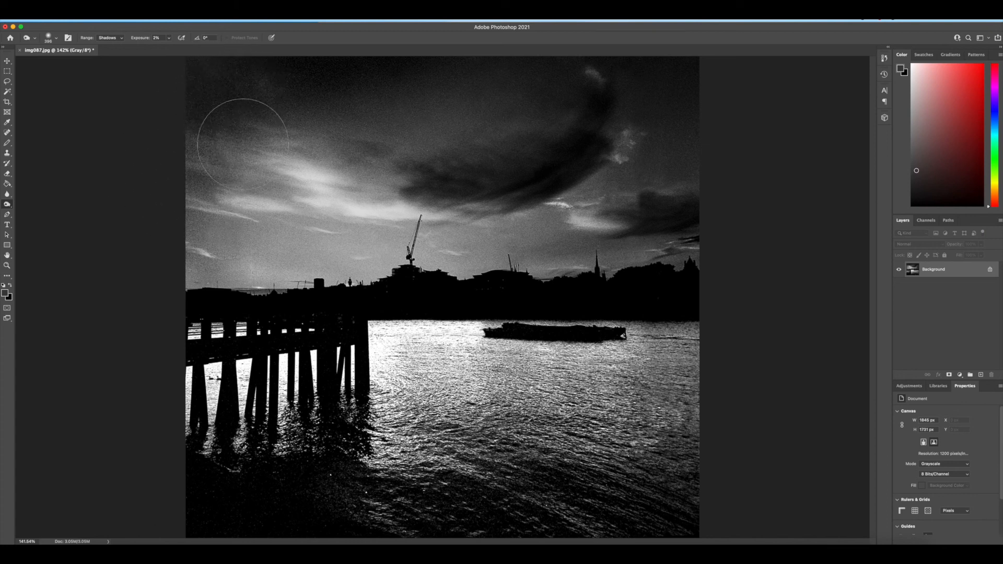
pyautogui.press('super+1')
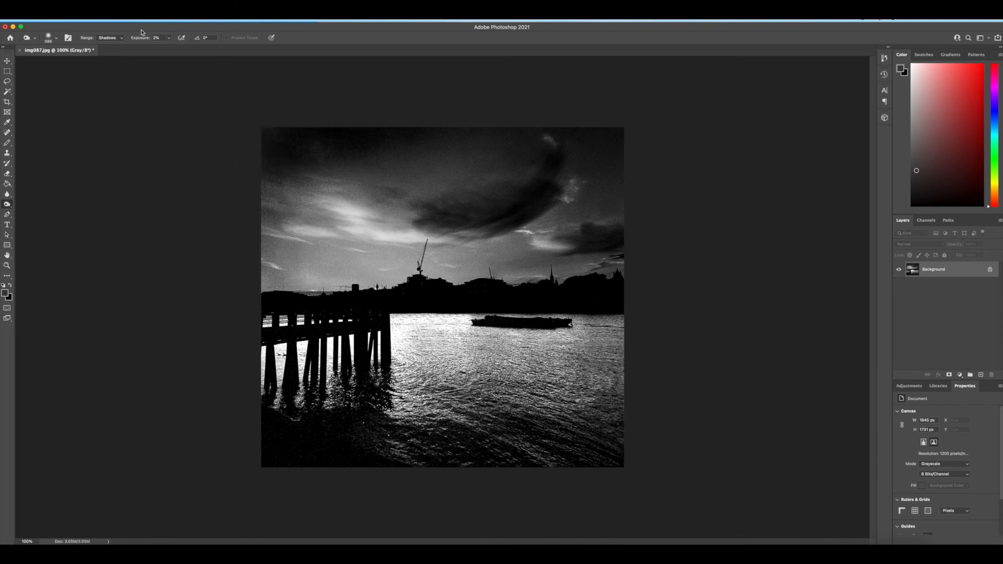
# Set the canvas width to 3000 pixels with Canvas Size to add a border around the photo.
pyautogui.click(7, 72)
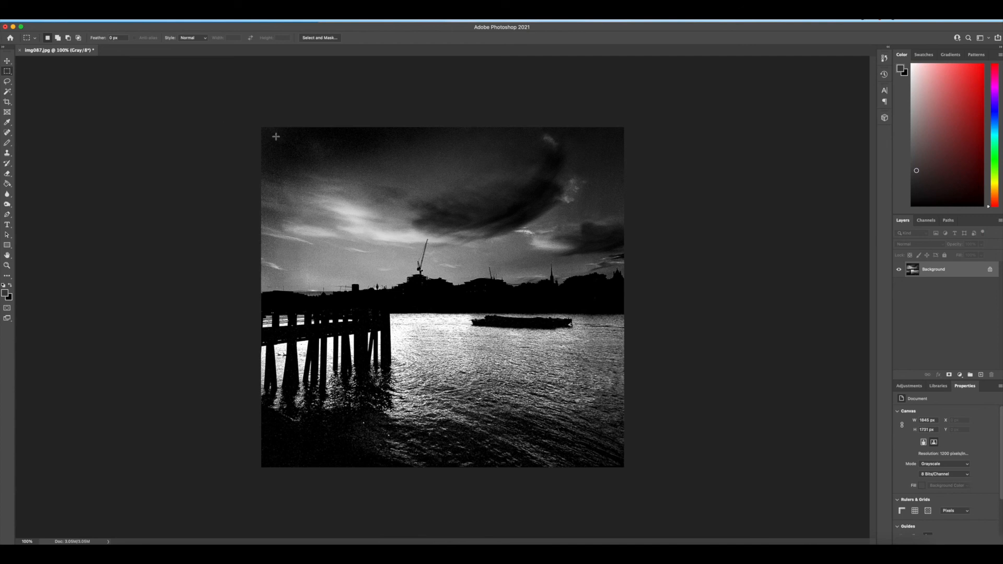
pyautogui.moveTo(286, 151); pyautogui.dragTo(601, 424)
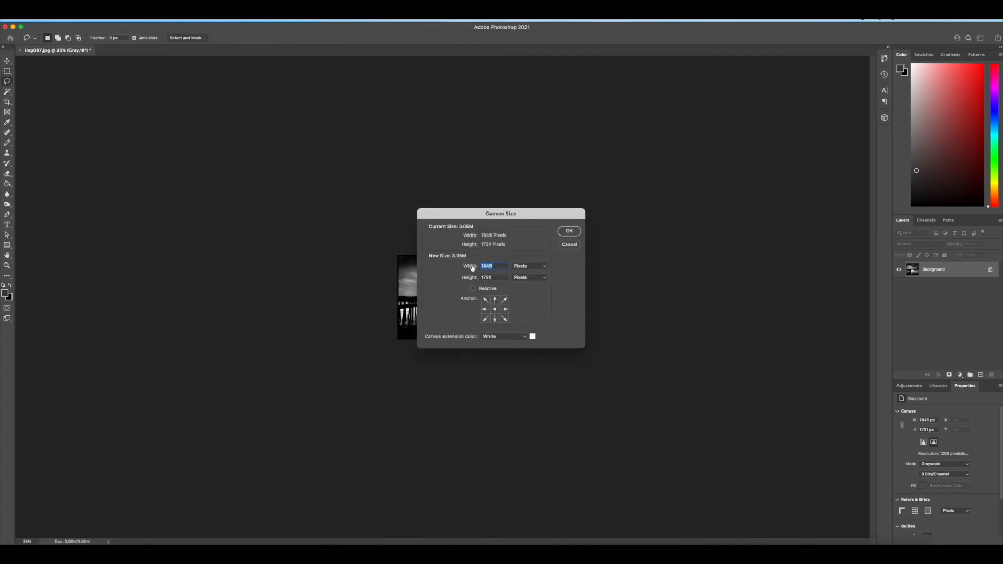
pyautogui.write('3000')
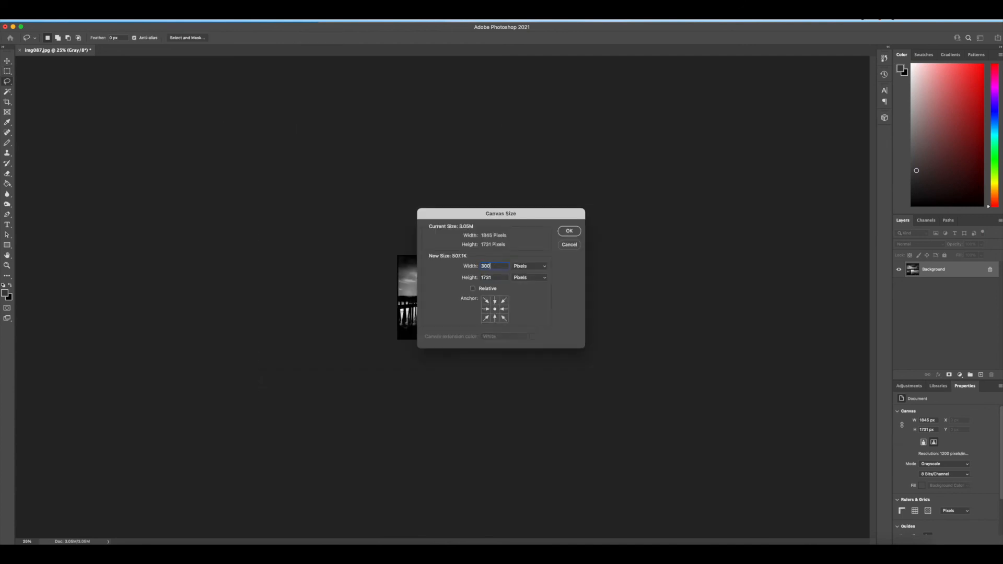